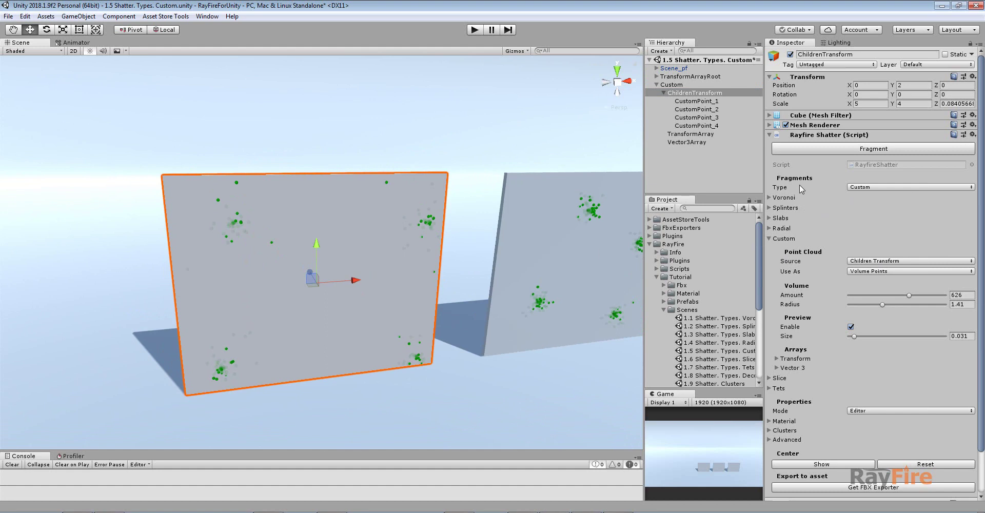
Keep Children Transform as the custom point source after glancing at the Voronoi settings.
left_click(790, 198)
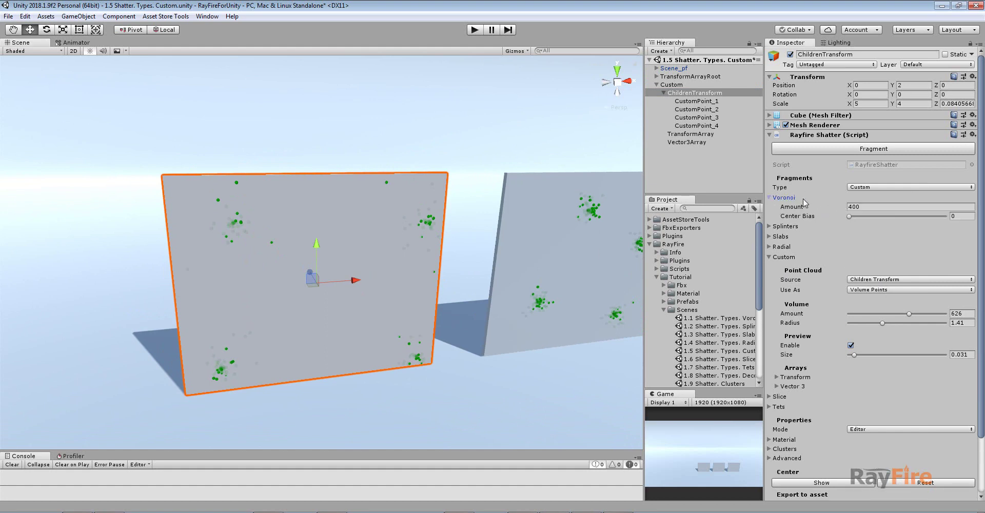
left_click(788, 199)
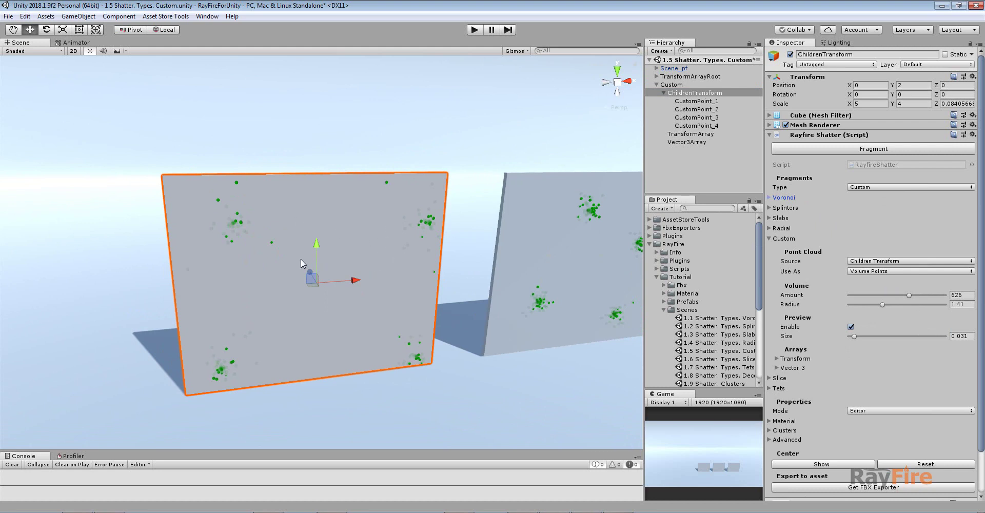
middle_click_drag(357, 279, 351, 279)
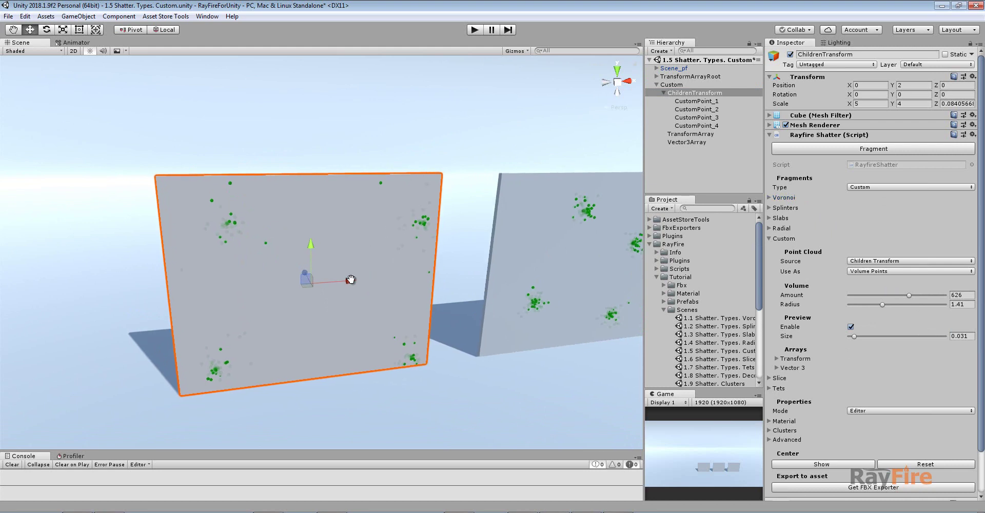
left_click(858, 261)
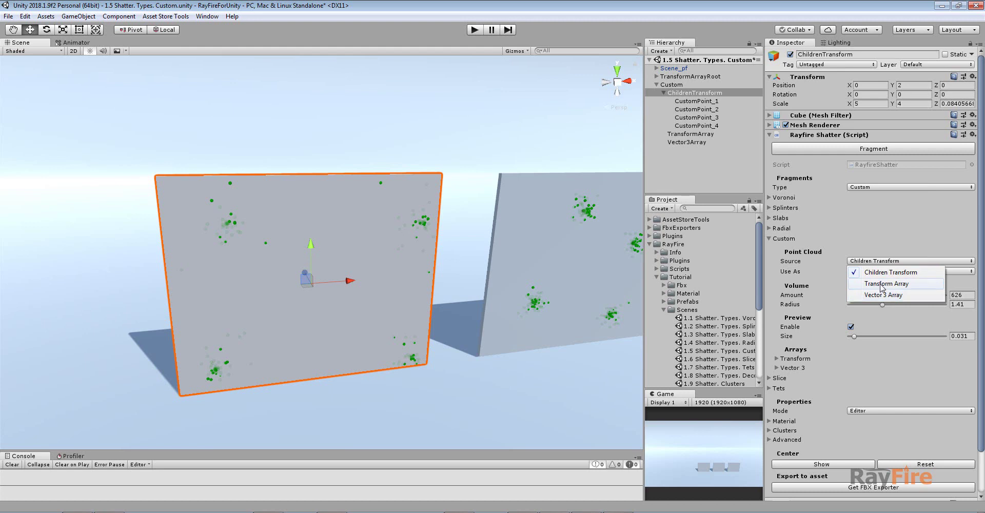
left_click(349, 196)
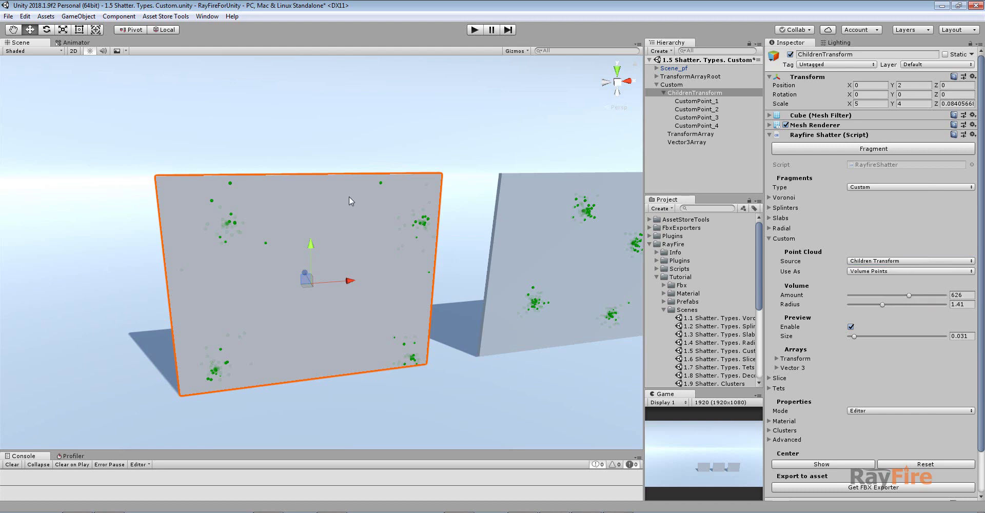
scroll(349, 196, "down", 3)
scroll(338, 219, "up", 3)
scroll(335, 220, "up", 3)
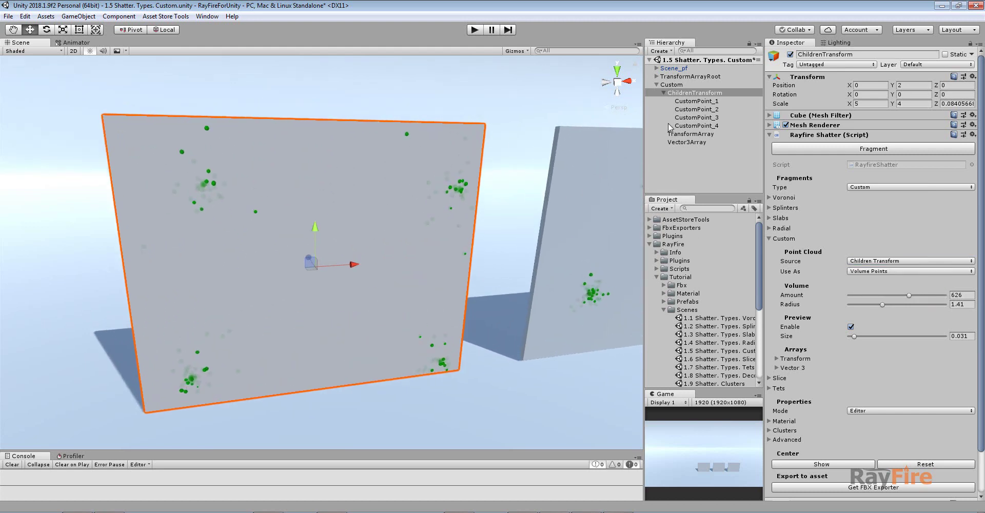
Review CustomPoint_1–4 positions, then move CustomPoint_4 up-left to X 0.448, Y -0.393.
left_click(690, 101)
left_click(693, 110)
left_click(695, 118)
left_click(695, 125)
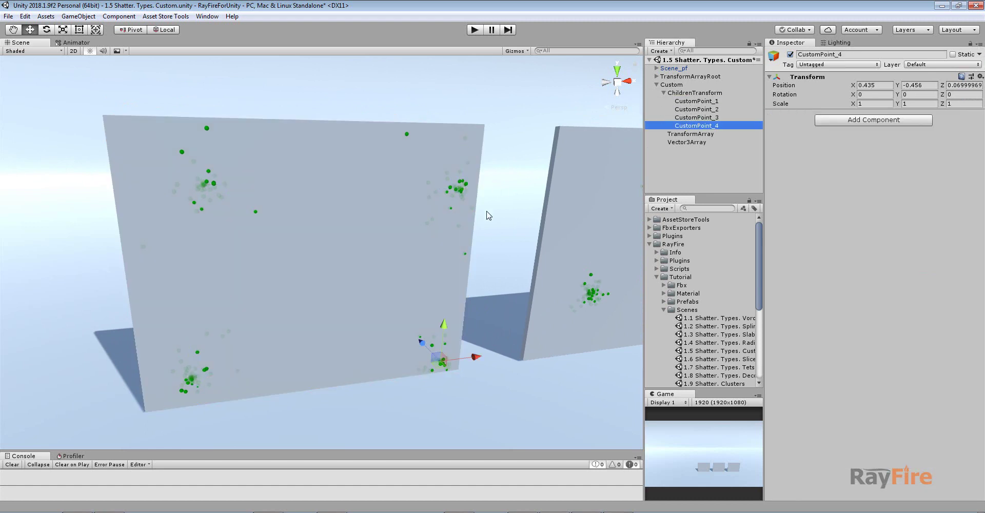
left_click(693, 101)
left_click(696, 109)
left_click(697, 117)
left_click(699, 125)
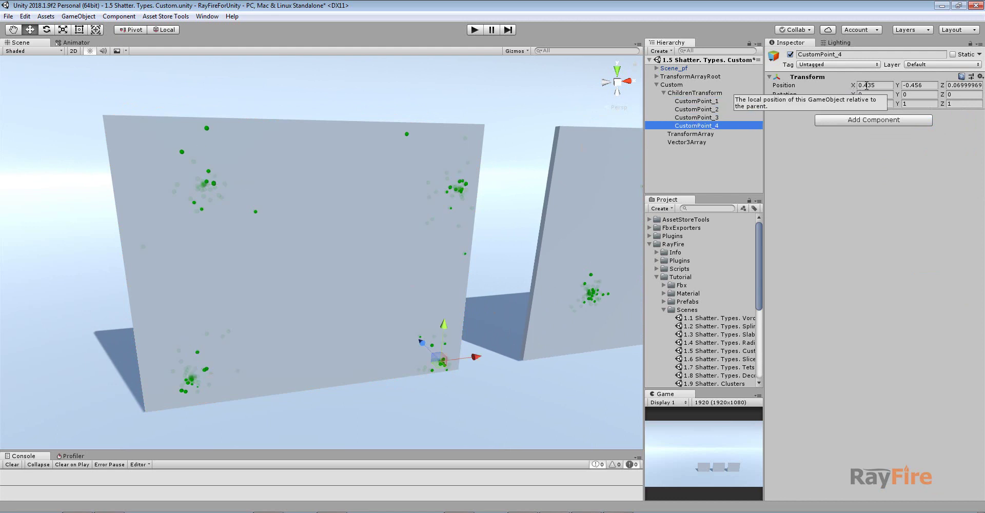
left_click_drag(437, 357, 411, 323)
left_click(687, 92)
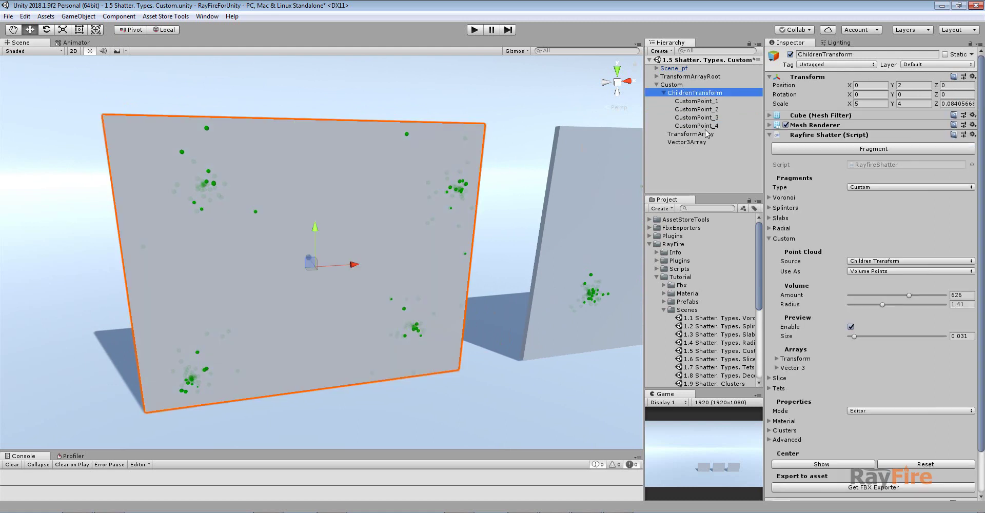
Keep Volume Points usage and raise the Volume Amount from 626 to 669, refreshing the preview.
left_click(857, 272)
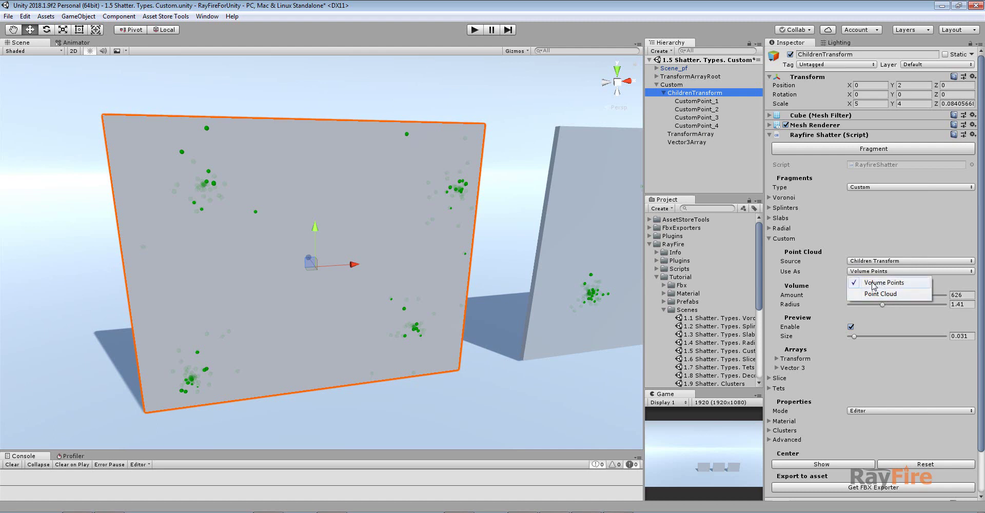
left_click(870, 283)
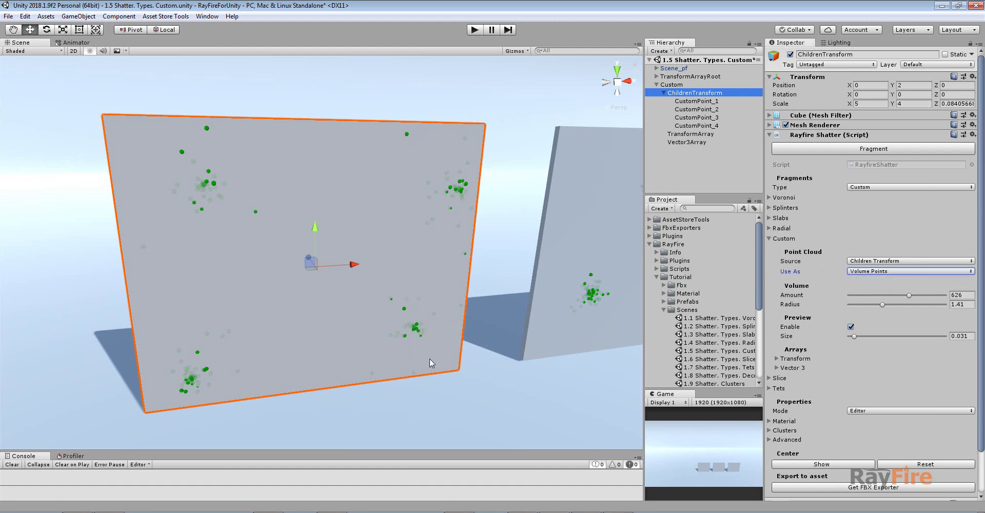
left_click(911, 297)
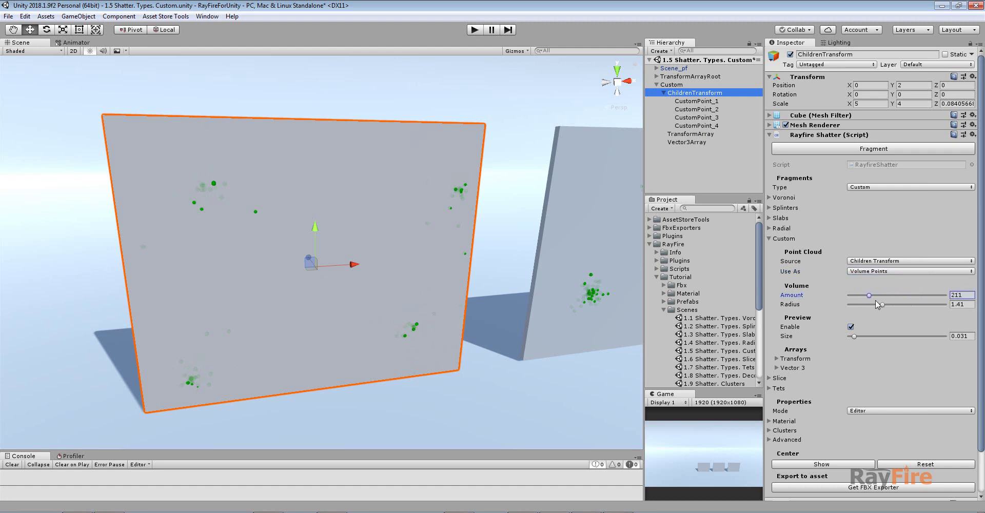
left_click_drag(915, 301, 916, 299)
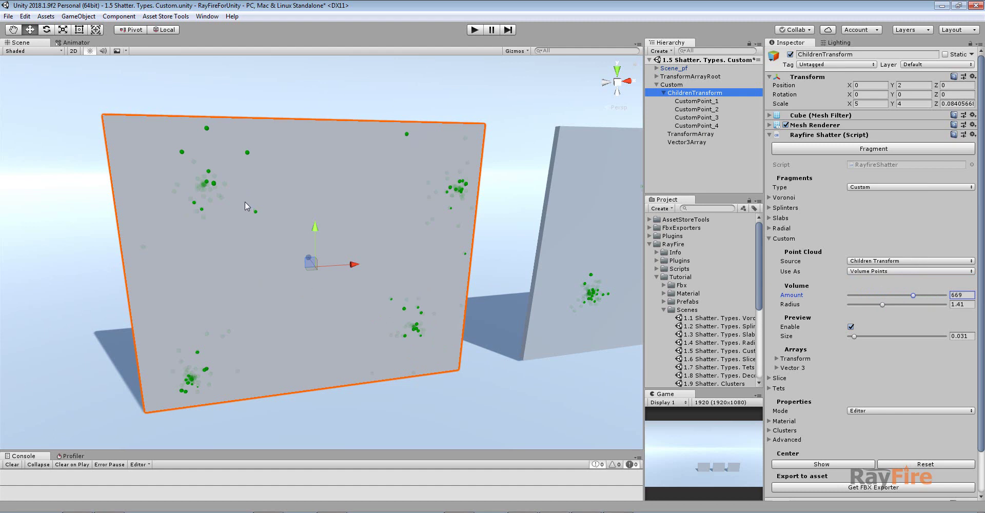
left_click(852, 327)
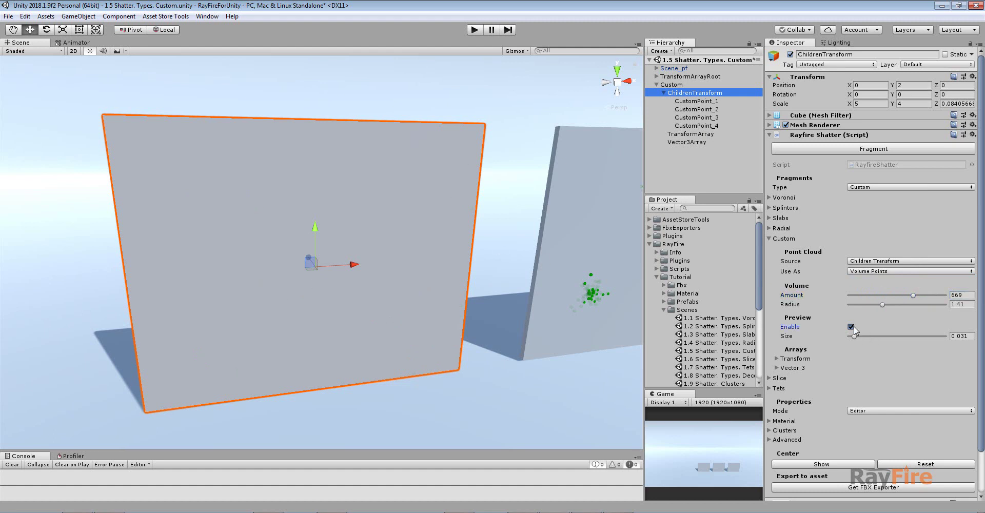
left_click(851, 326)
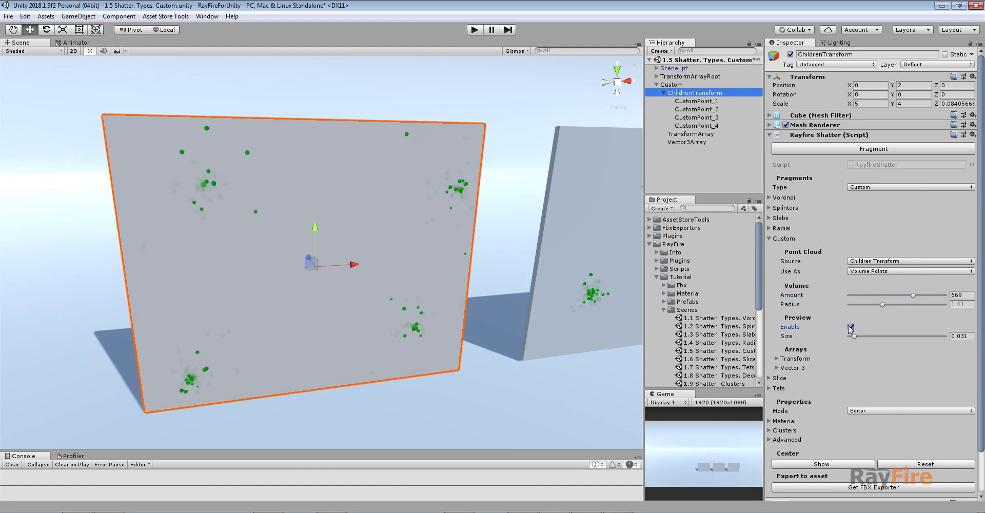
Switch the Scene view shading mode to Wireframe.
scroll(288, 236, "up", 5)
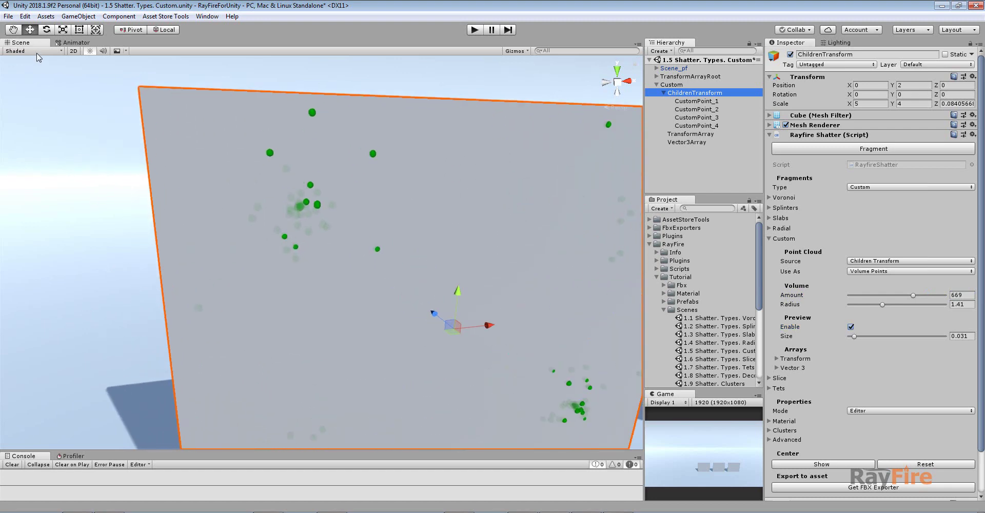
left_click(31, 51)
left_click(30, 75)
left_click(383, 247)
scroll(358, 238, "down", 5)
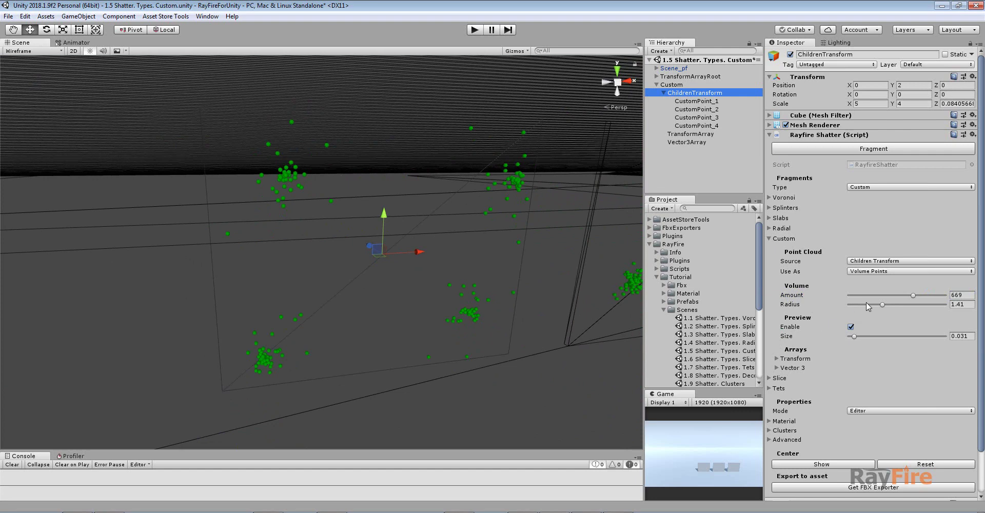
Set the Volume Amount to 606 and nudge CustomPoint_1 to X -0.286, Y 0.24.
left_click_drag(914, 296, 905, 296)
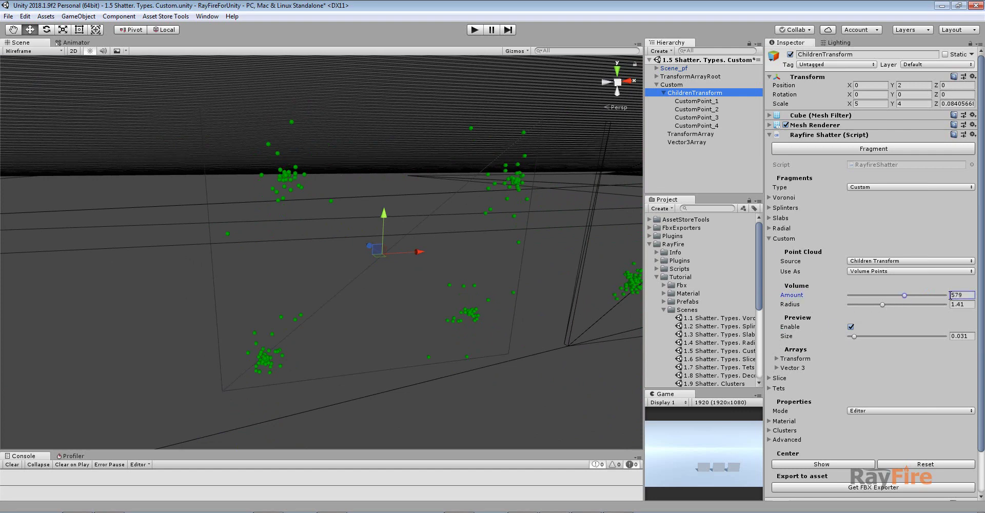
left_click(910, 296)
left_click_drag(909, 296, 906, 296)
left_click(966, 296)
left_click(708, 101)
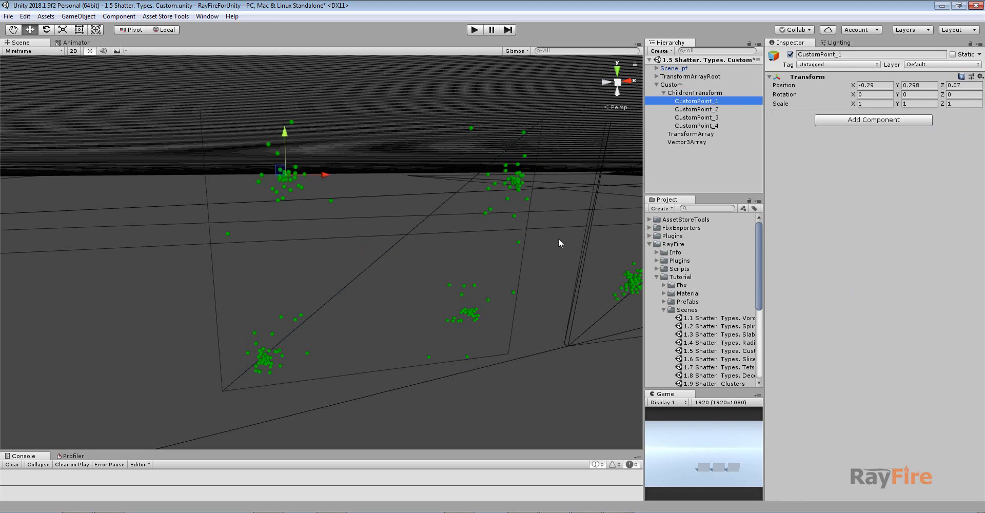
mouse_move(280, 169)
left_mouse_down()
mouse_move(285, 202)
mouse_move(272, 171)
left_mouse_up()
Tighten the ChildrenTransform wall's Volume Radius from 1.41 to 0.6.
left_click(686, 93)
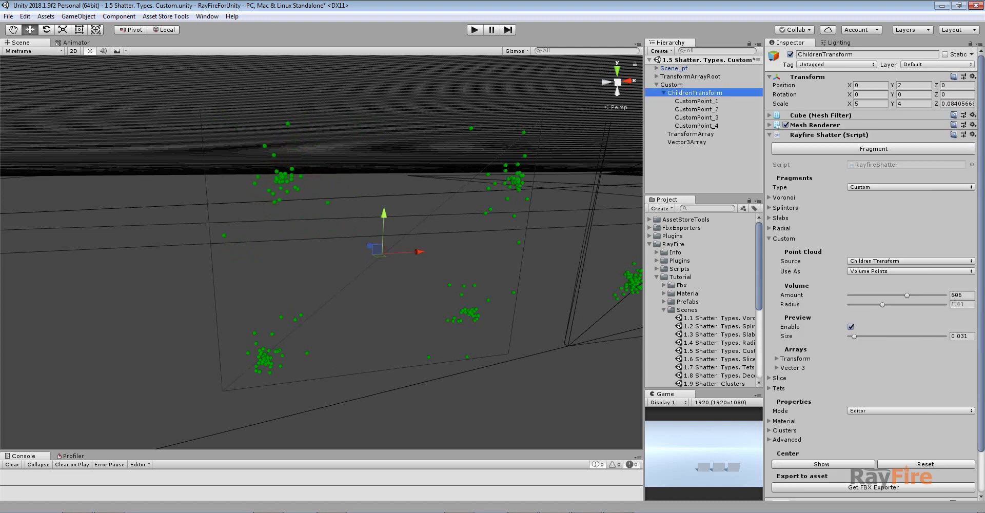
left_click_drag(882, 305, 859, 310)
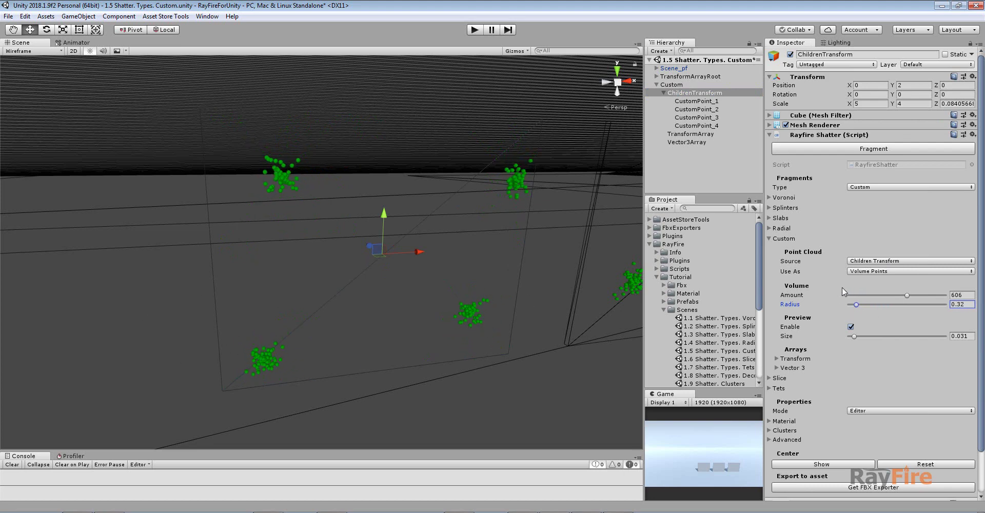
mouse_move(857, 305)
left_mouse_down()
mouse_move(918, 304)
mouse_move(865, 306)
left_mouse_up()
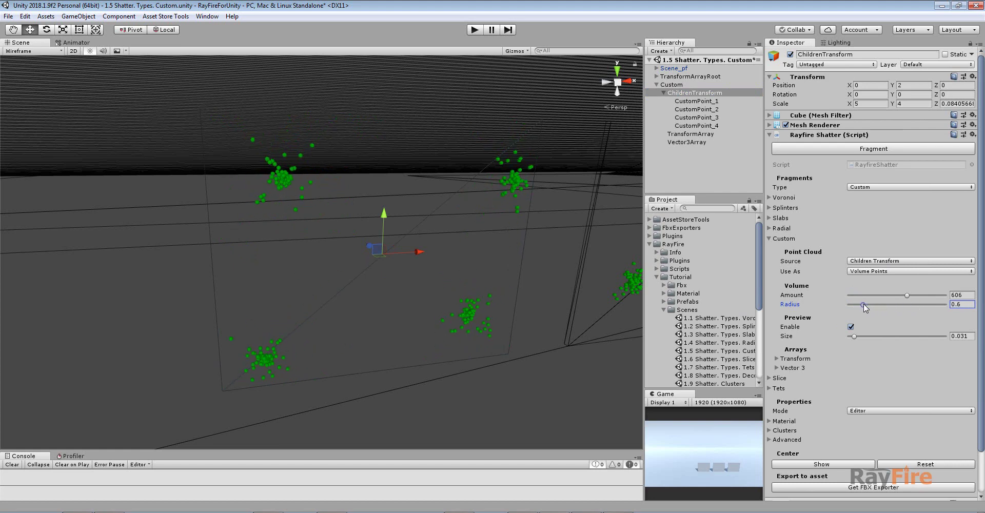
Fragment the wall, view it in Shaded Wireframe, and lower Scale Preview to reassemble the pieces.
left_click(826, 149)
middle_click_drag(323, 155, 337, 178)
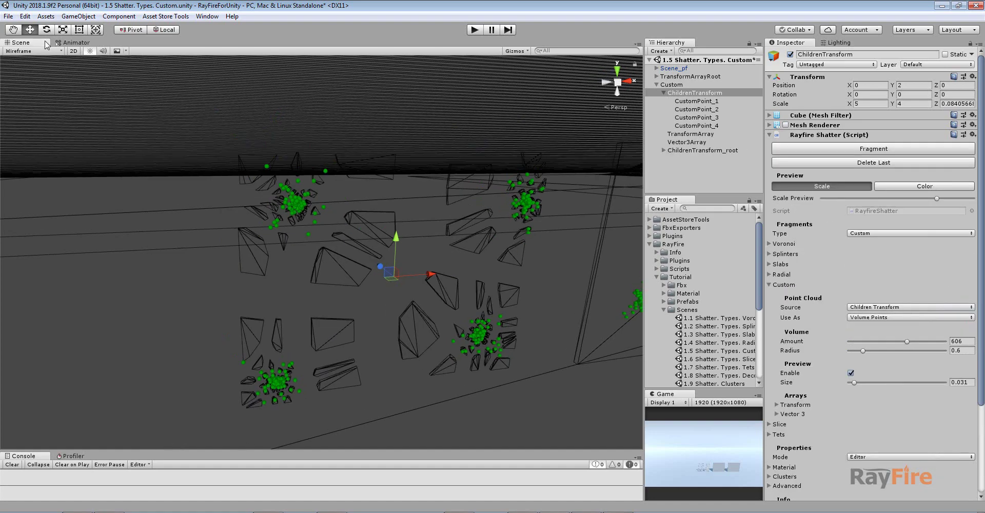
left_click(34, 50)
left_click(28, 84)
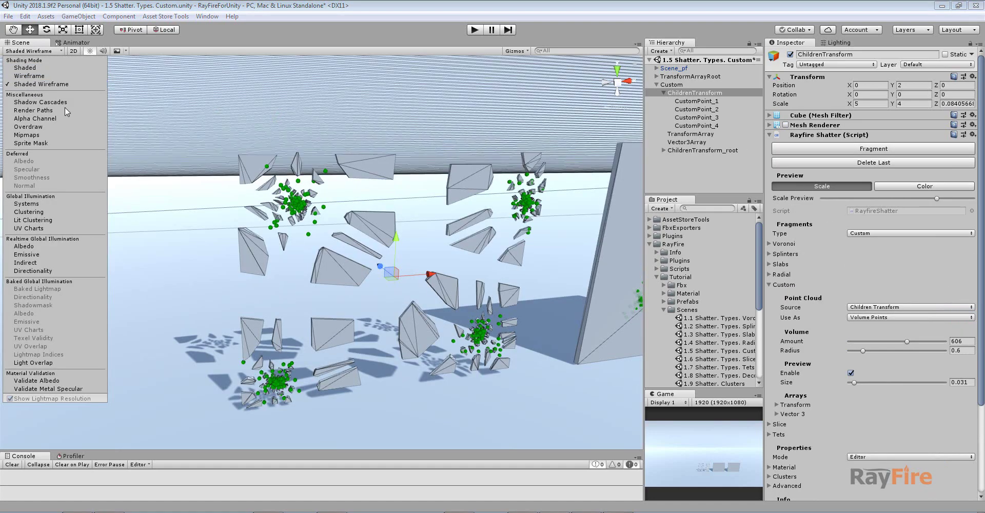
scroll(316, 184, "up", 3)
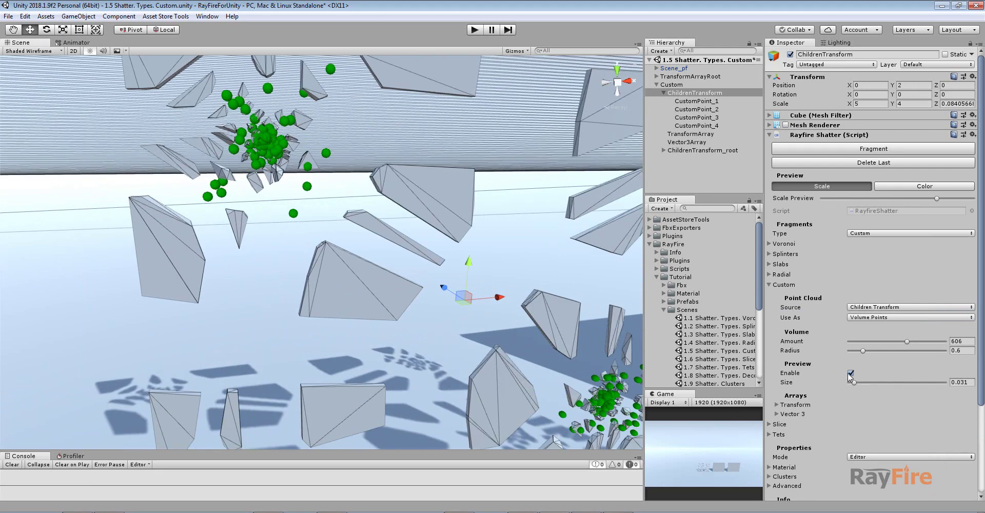
left_click_drag(853, 198, 836, 198)
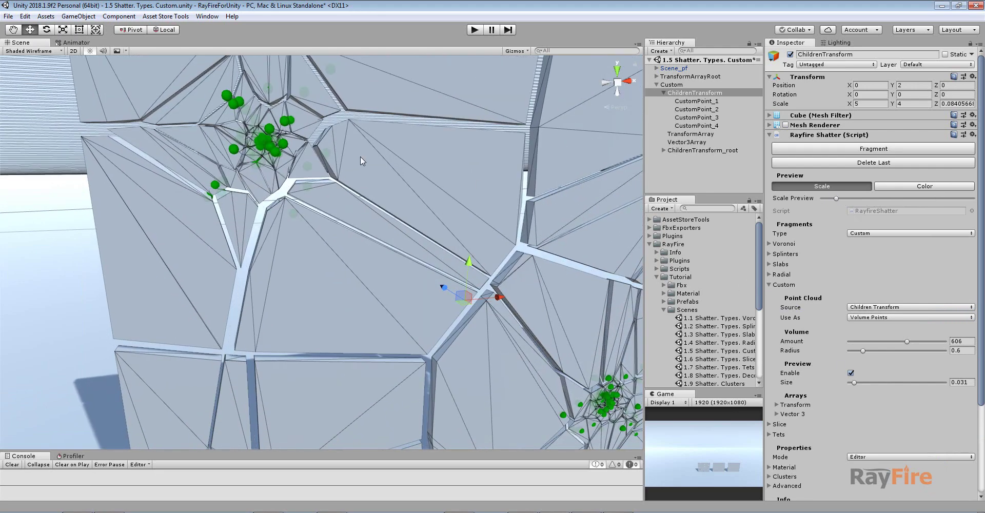
scroll(325, 204, "down", 6)
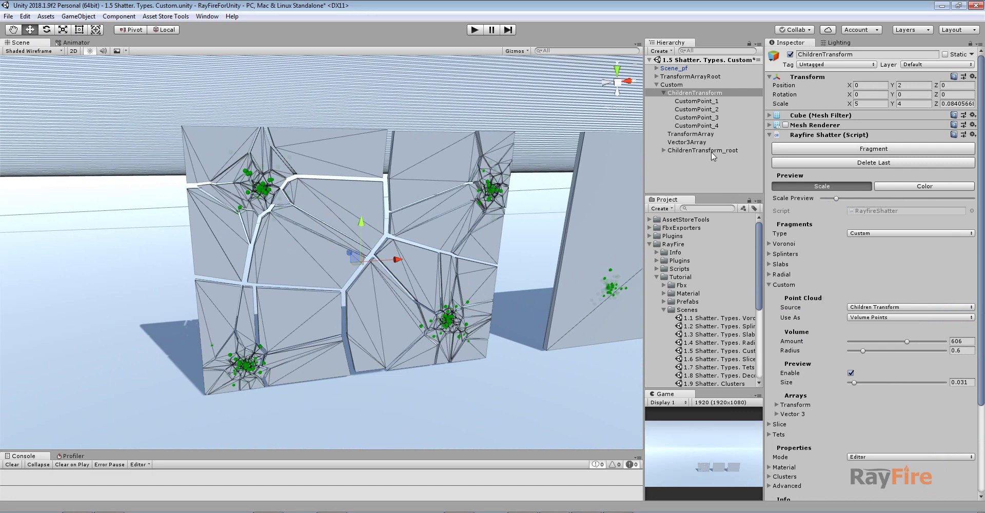
Duplicate CustomPoint_4 and place the copy, CustomPoint_4 (1), at the wall's centre.
left_click(702, 127)
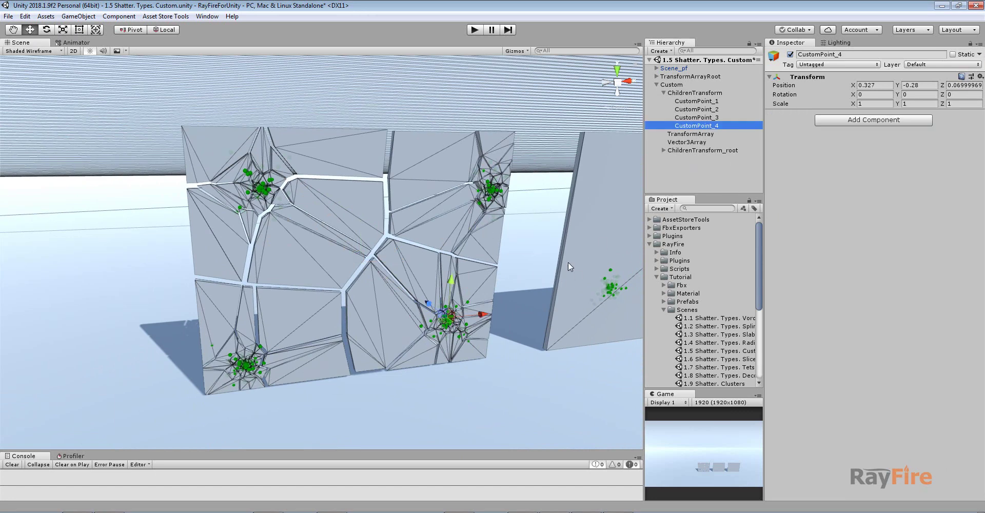
key("ctrl+d")
left_click_drag(447, 314, 356, 250)
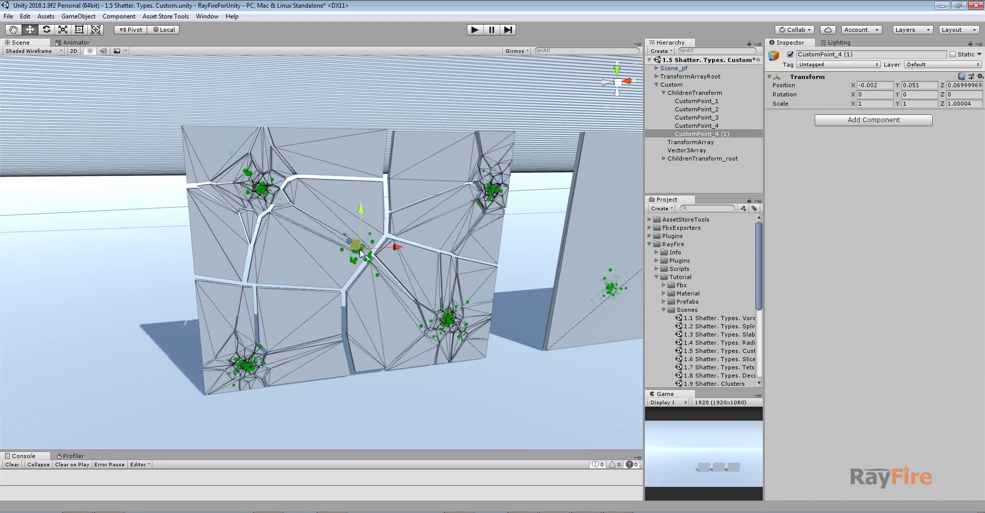
scroll(351, 259, "up", 3)
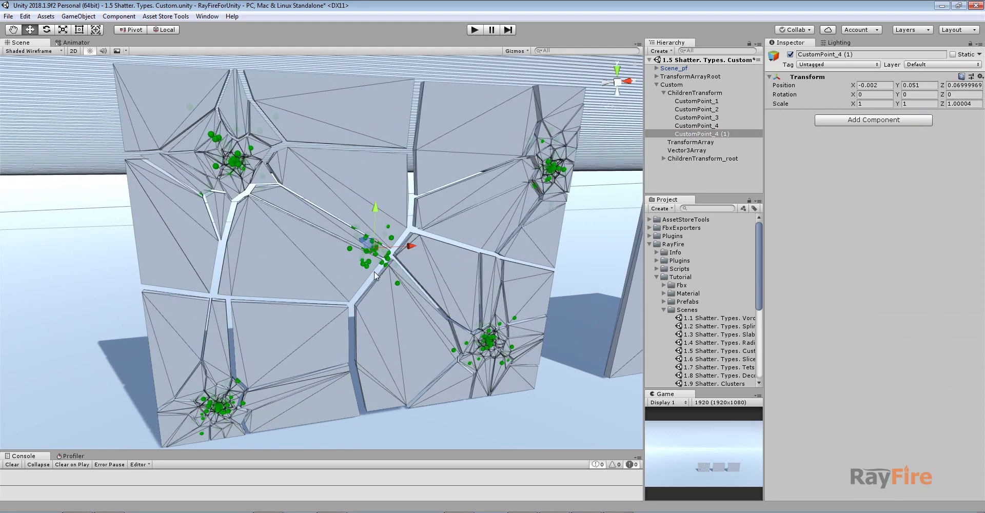
left_click(680, 94)
Delete the old fragments, re-fragment the wall, and lower Scale Preview slightly.
left_click(897, 163)
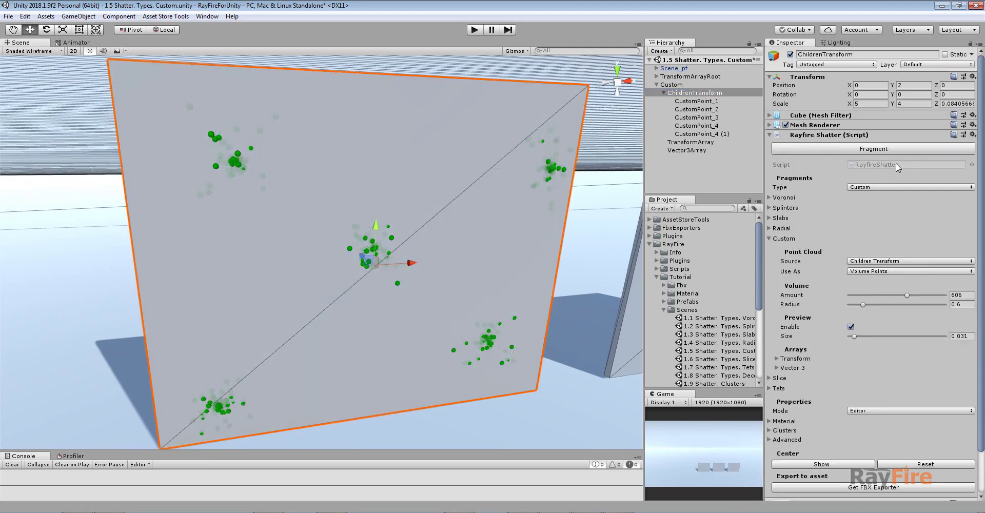
left_click(846, 150)
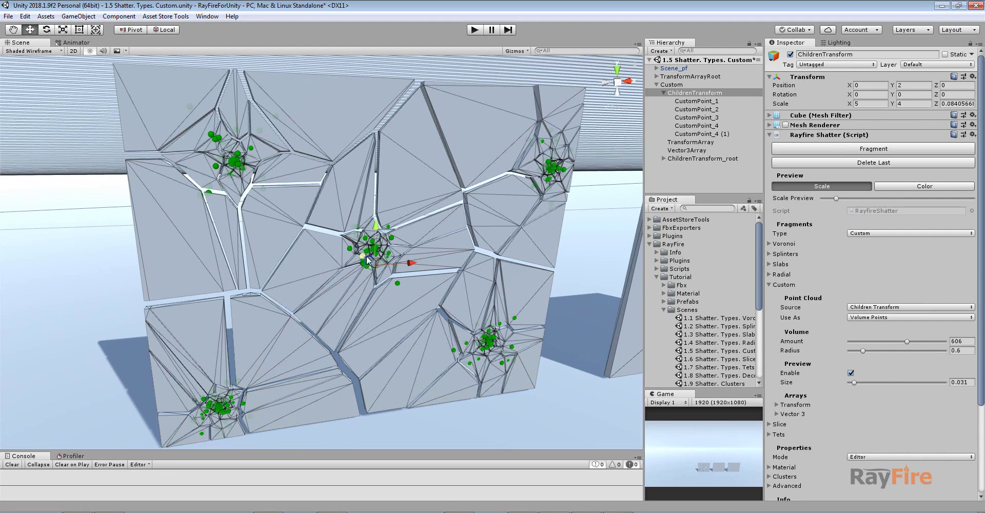
scroll(370, 255, "up", 3)
left_click_drag(836, 198, 830, 199)
Switch the Scene view to Shaded and orbit around the five-cluster shattered wall.
left_click(28, 51)
left_click(24, 69)
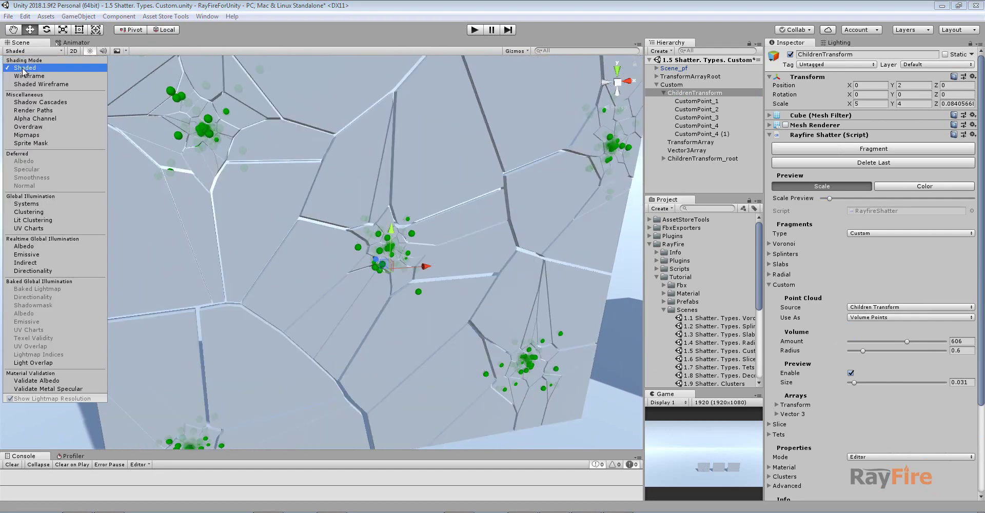
left_click_drag(461, 309, 466, 290, "alt")
scroll(465, 303, "down", 5)
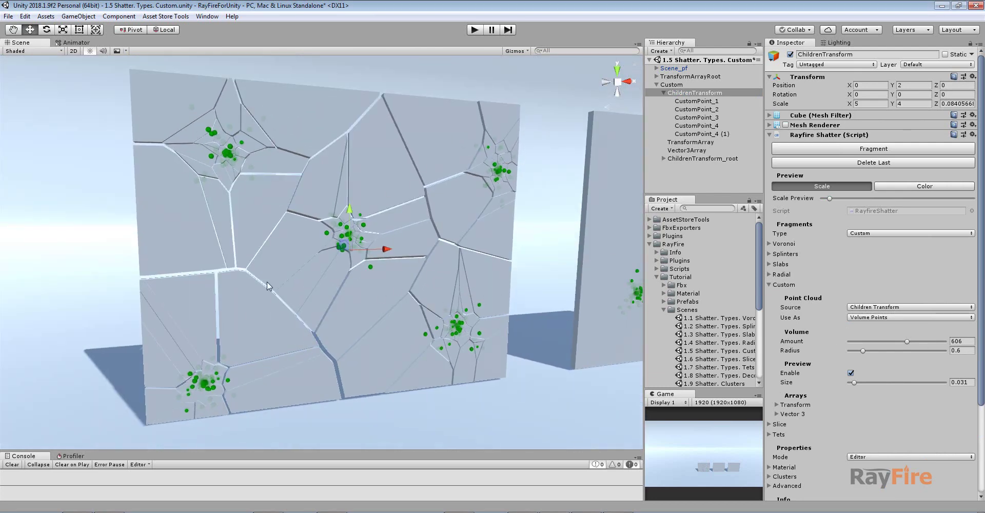
left_click_drag(420, 213, 384, 198, "alt")
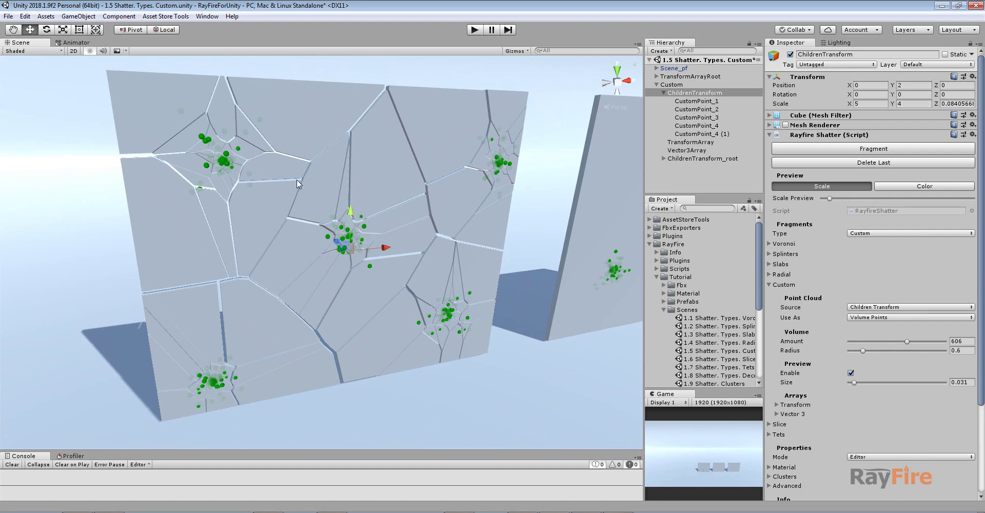
Select individual fragments and frame the shard cluster at the upper point to inspect it.
left_click(194, 241)
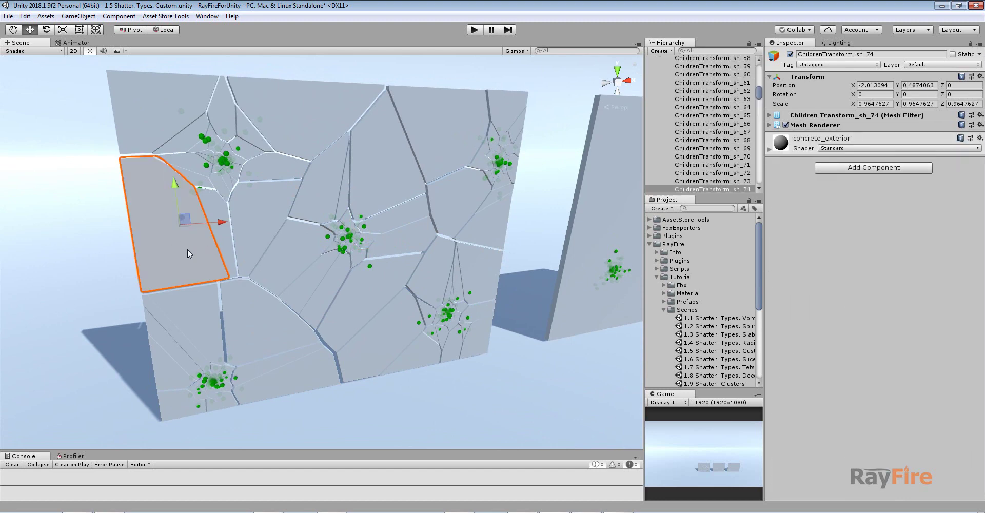
left_click(212, 149)
scroll(242, 177, "up", 3)
key("f")
scroll(377, 242, "down", 10)
scroll(761, 98, "up", 5)
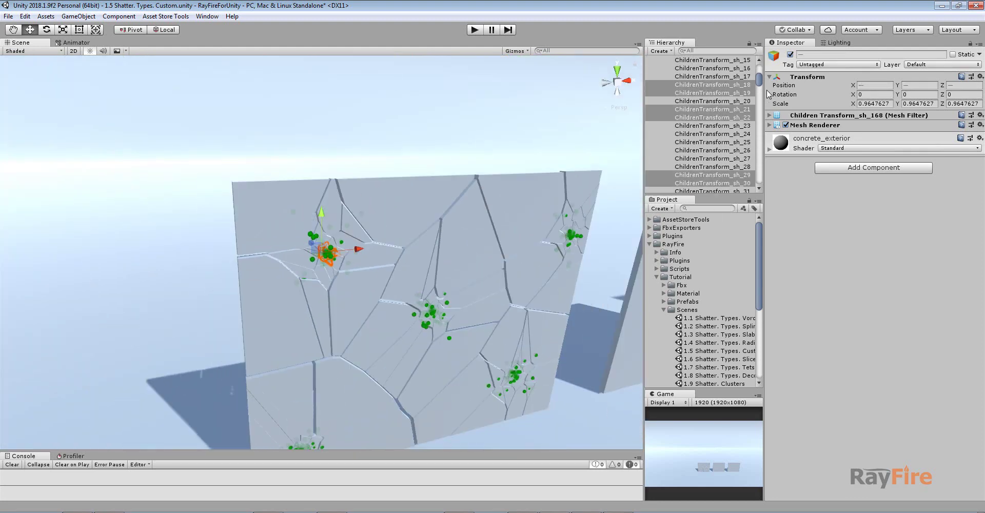
left_click_drag(759, 76, 758, 67)
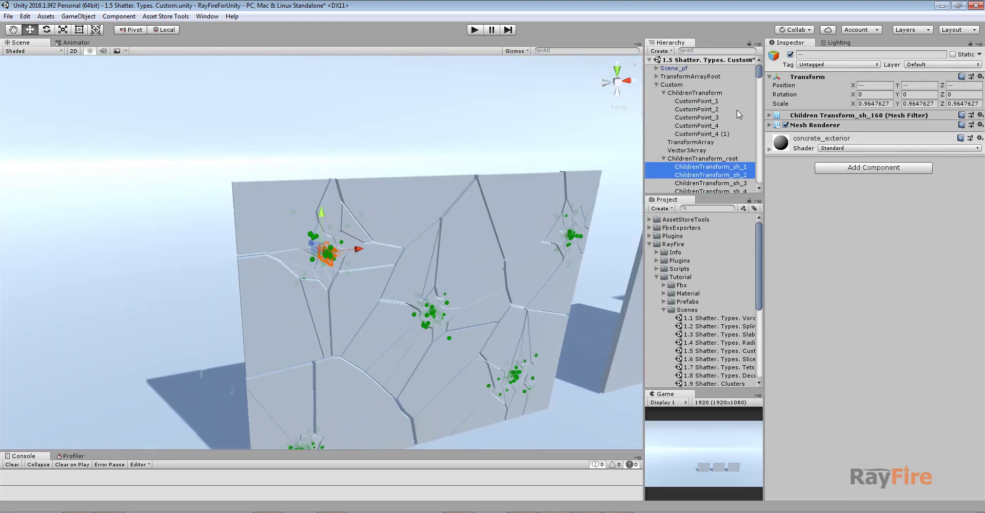
Delete the ChildrenTransform wall's fragments with Delete Last.
left_click(690, 94)
left_click(886, 164)
right_click_drag(502, 254, 607, 279)
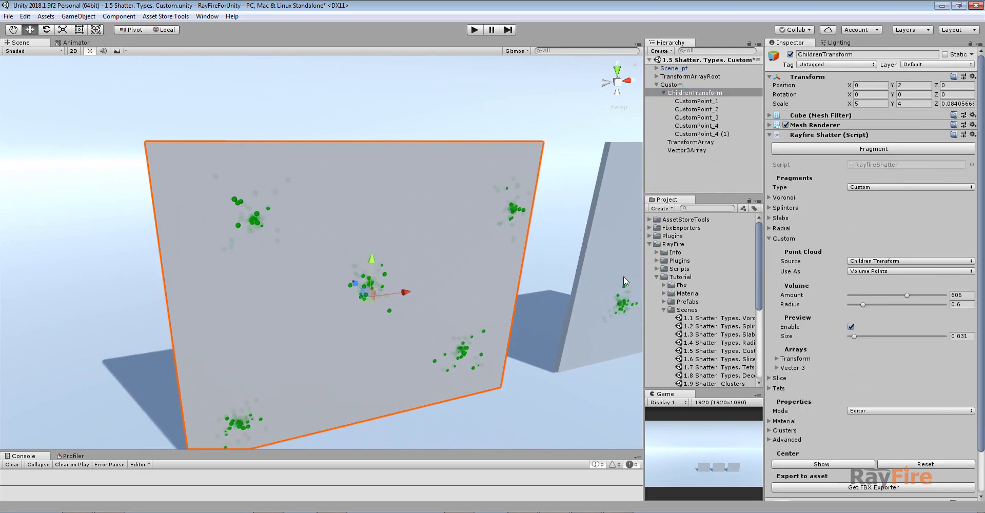
Set Use As to Point Cloud and fragment the wall into five large pieces.
left_click(869, 273)
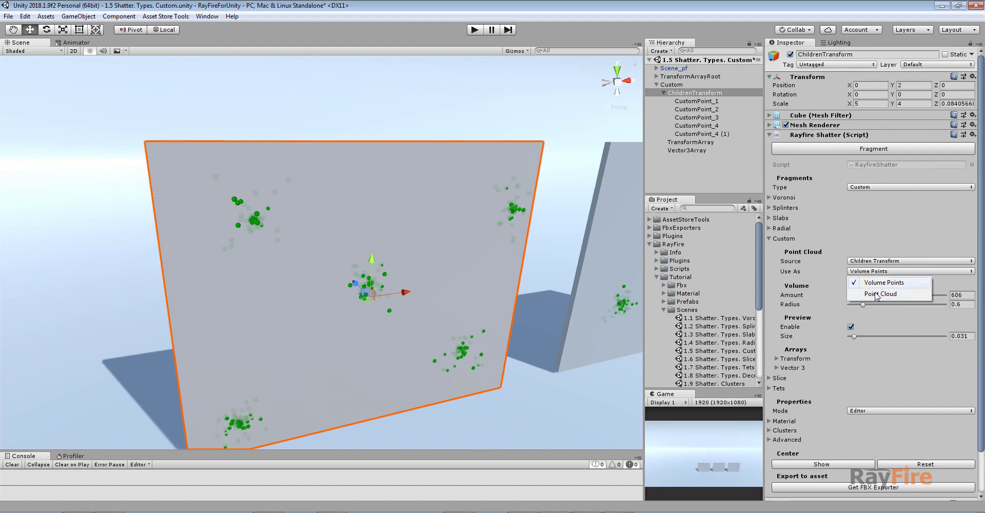
left_click(880, 294)
scroll(462, 261, "up", 8)
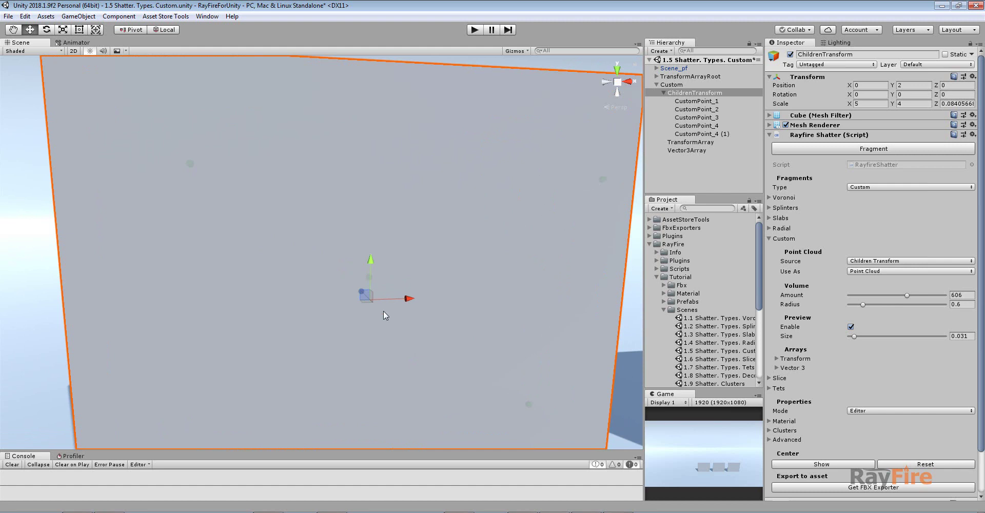
left_click(833, 149)
scroll(390, 231, "down", 6)
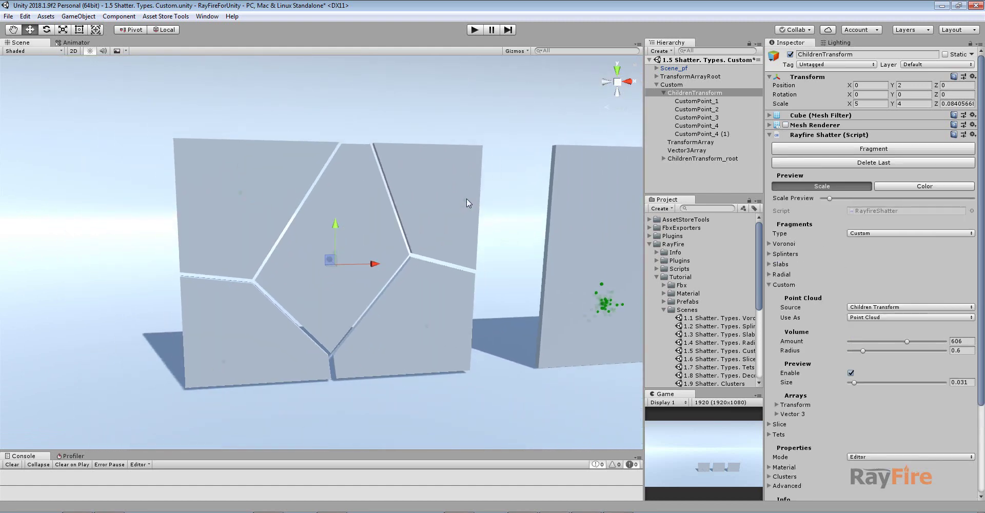
scroll(370, 220, "up", 1)
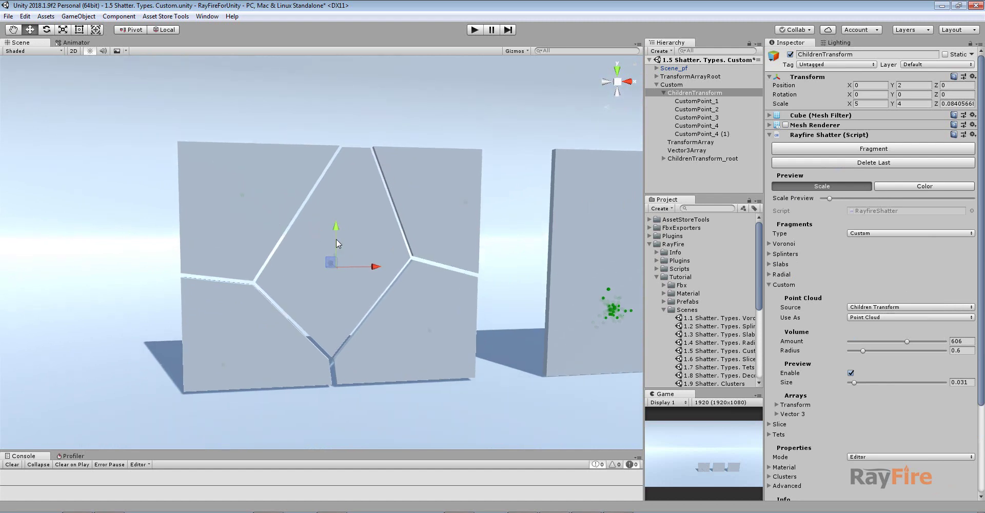
scroll(462, 236, "down", 2)
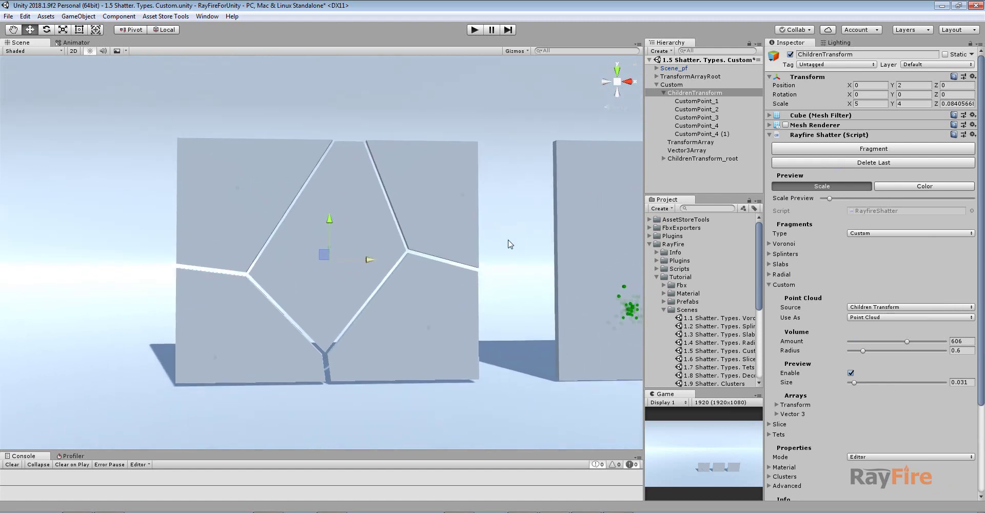
Delete the point-cloud fragments and set Use As back to Volume Points.
left_click(870, 163)
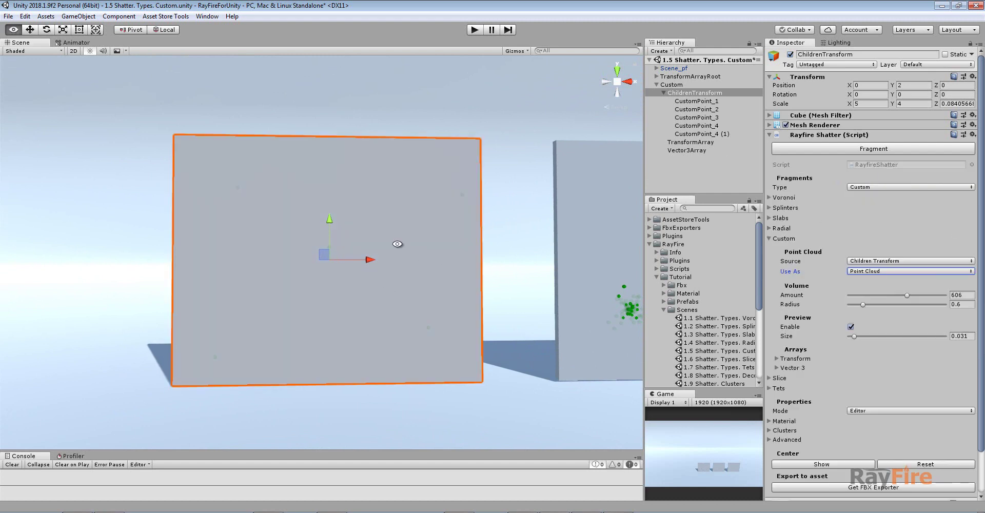
left_click_drag(397, 244, 330, 258, "alt")
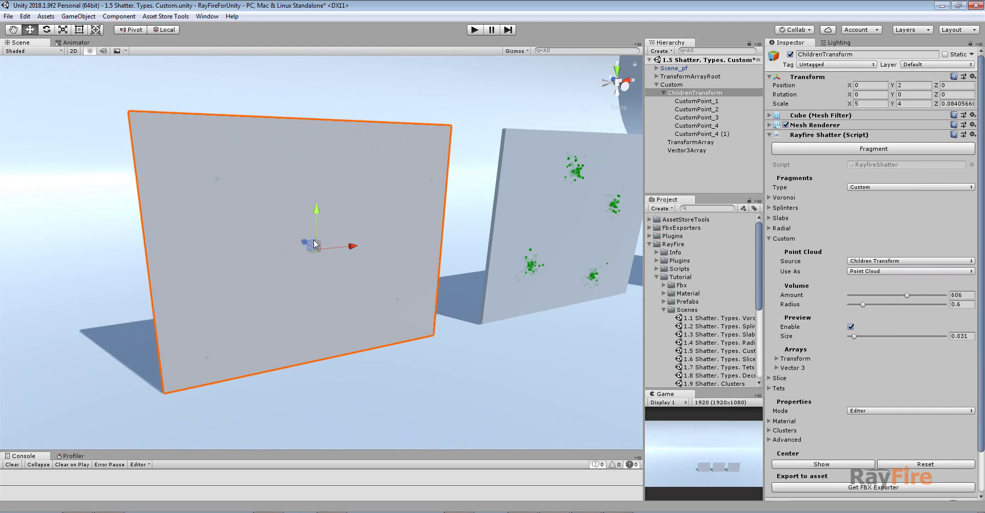
left_click(864, 271)
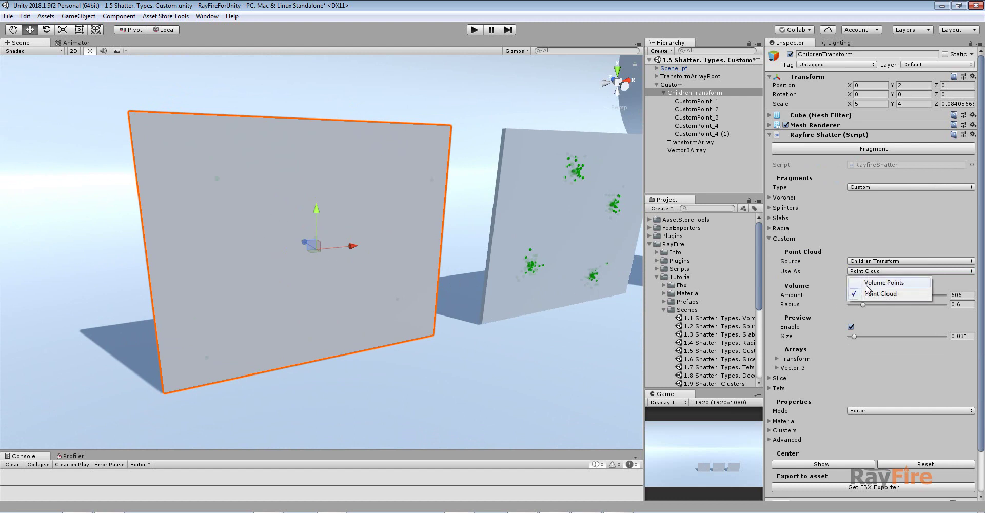
left_click(883, 283)
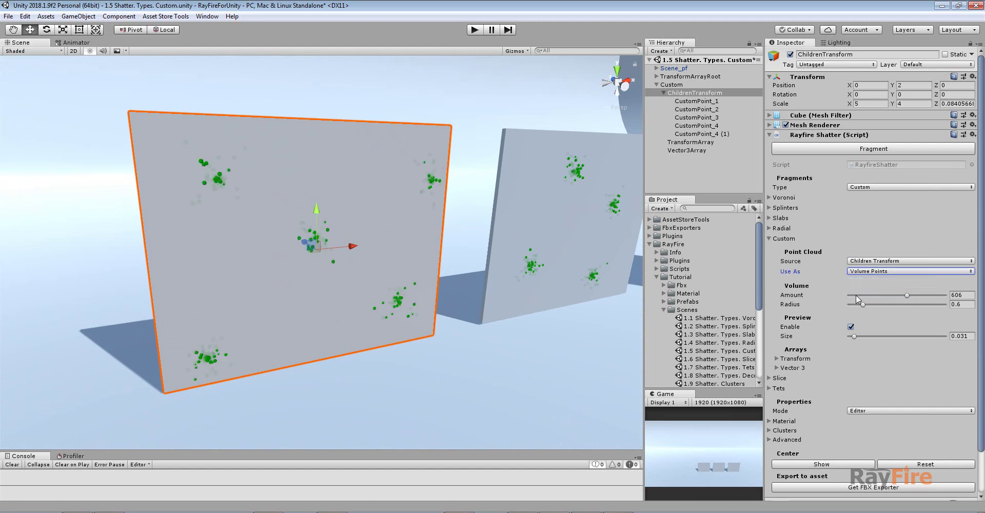
Raise the preview point Size from 0.031 to 0.048 and refresh the preview.
mouse_move(855, 337)
left_mouse_down()
mouse_move(882, 334)
mouse_move(857, 334)
left_mouse_up()
left_click(852, 326)
left_click(851, 327)
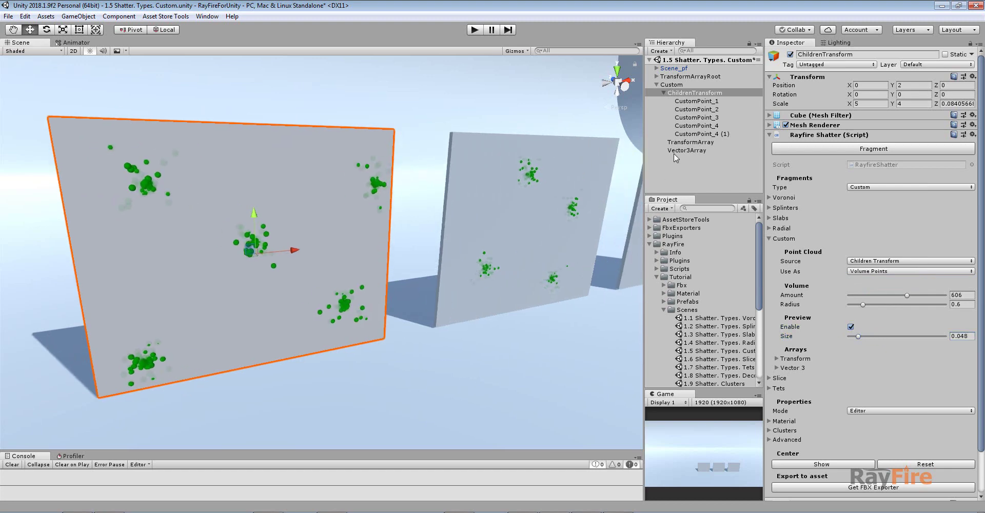
Collapse the ChildrenTransform list, then select and frame the middle TransformArray wall.
left_click(663, 93)
left_click(469, 200)
key("f")
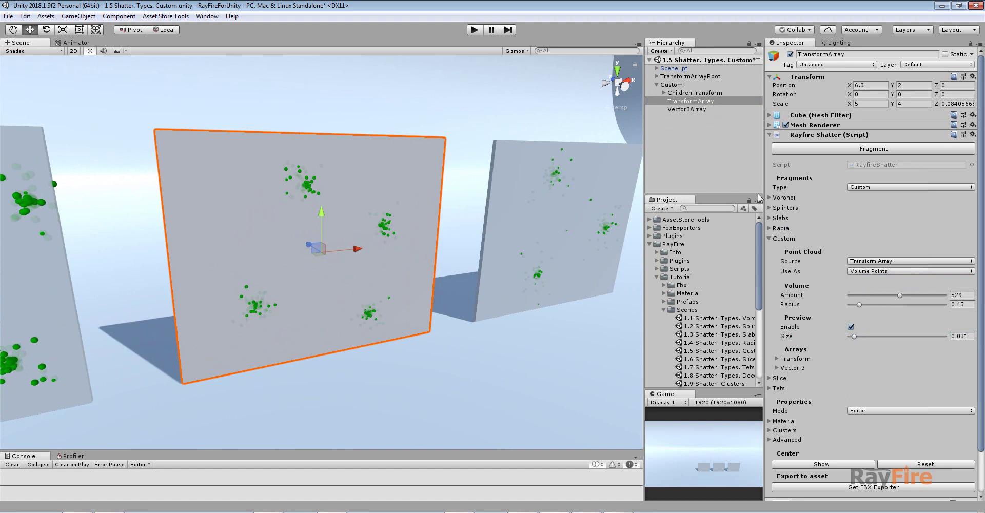
Keep Transform Array as the source and set the Transform array Size to 5.
left_click(864, 262)
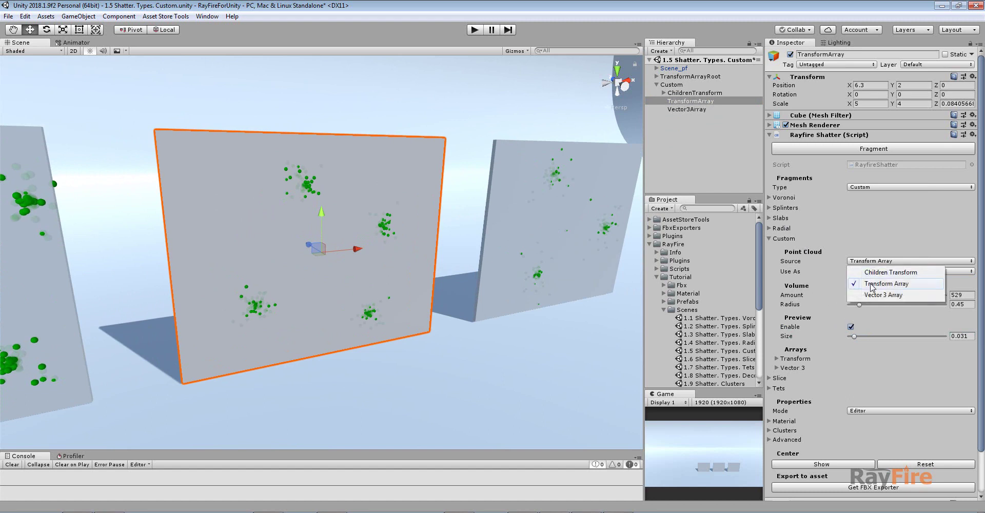
left_click(873, 278)
left_click(795, 360)
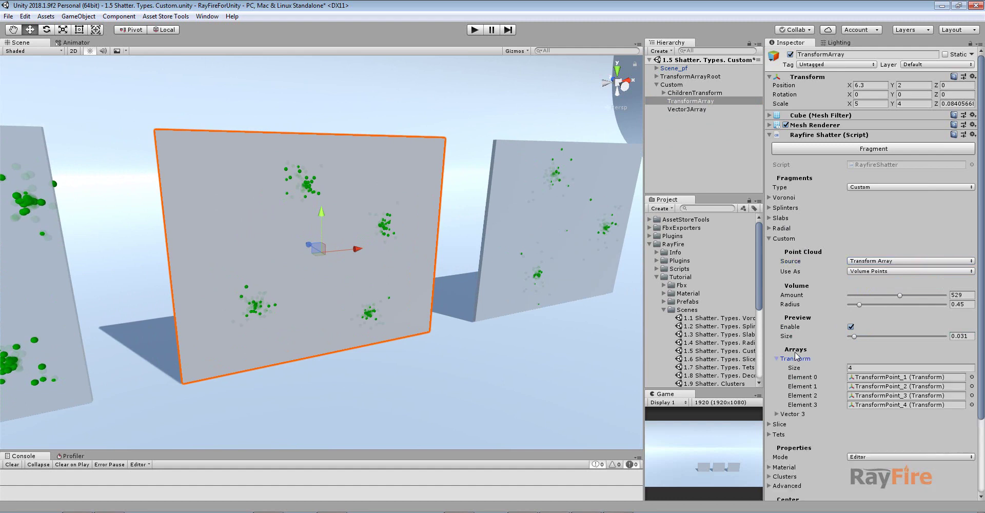
left_click(870, 369)
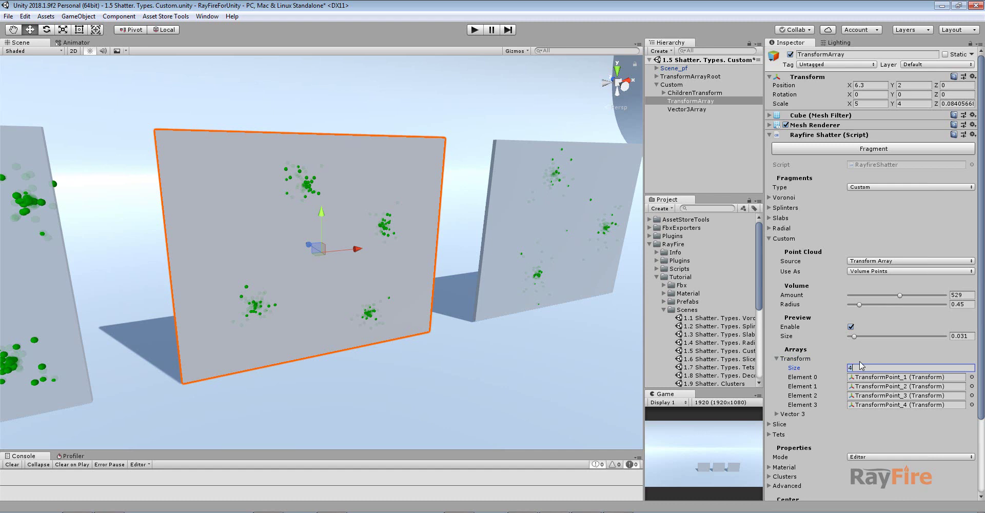
type("5")
key("Return")
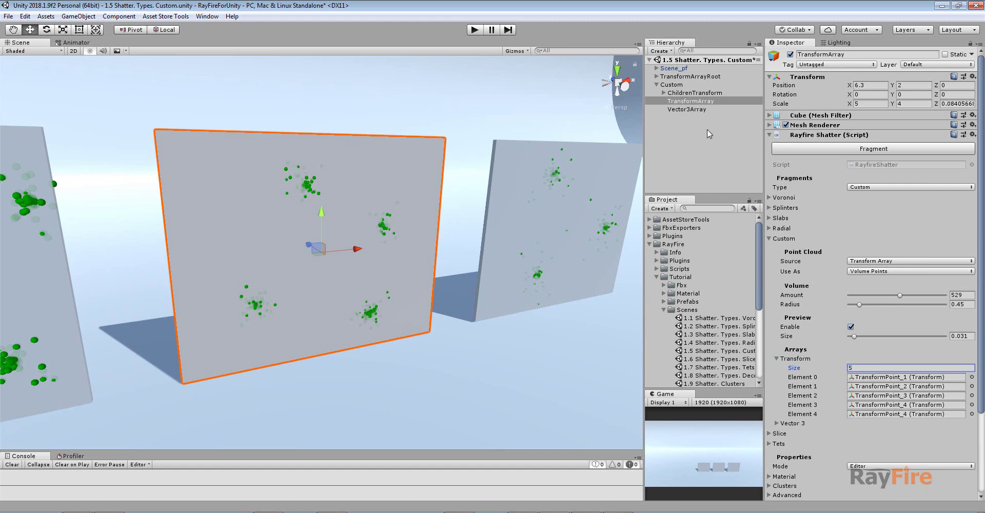
Duplicate TransformPoint_4 and assign TransformPoint_4 (1) to Transform array Element 4.
left_click(657, 76)
left_click(681, 77)
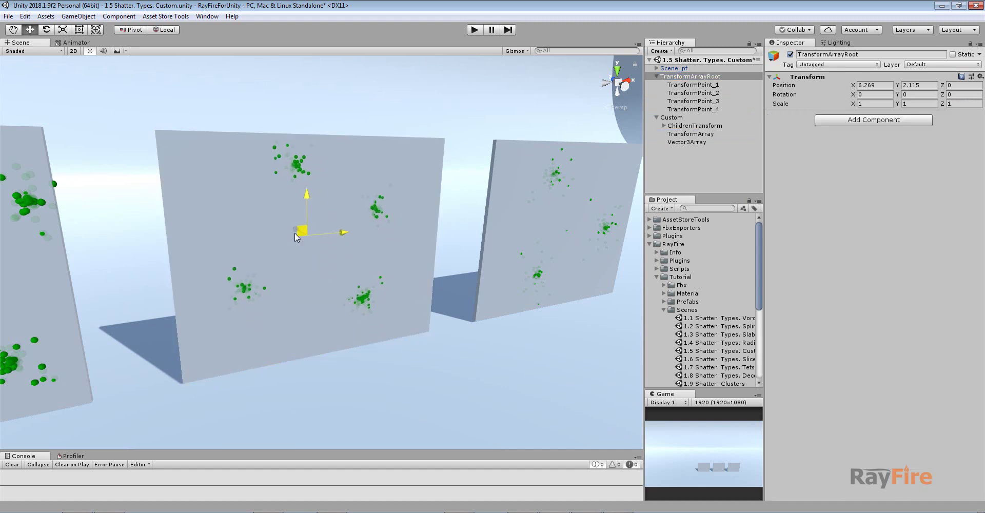
left_click(713, 110)
key("ctrl+d")
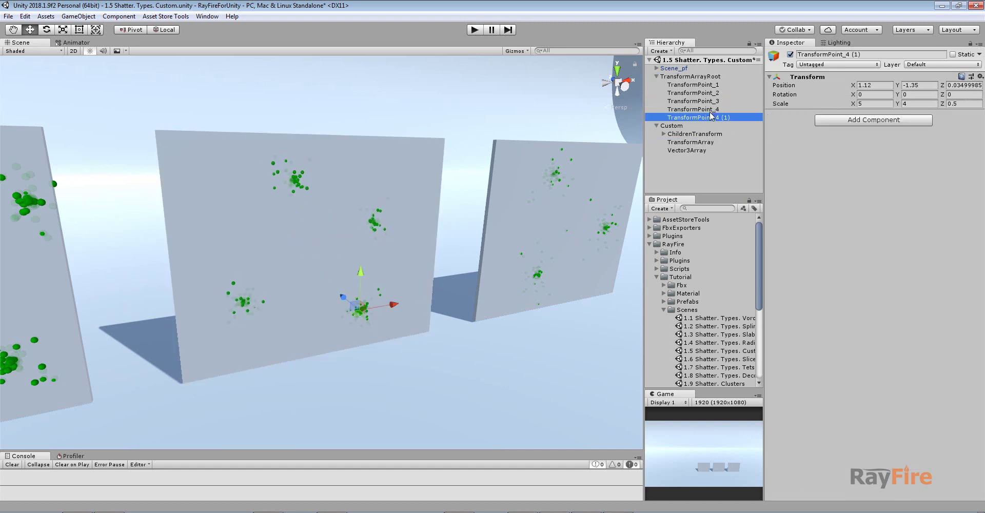
left_click(696, 143)
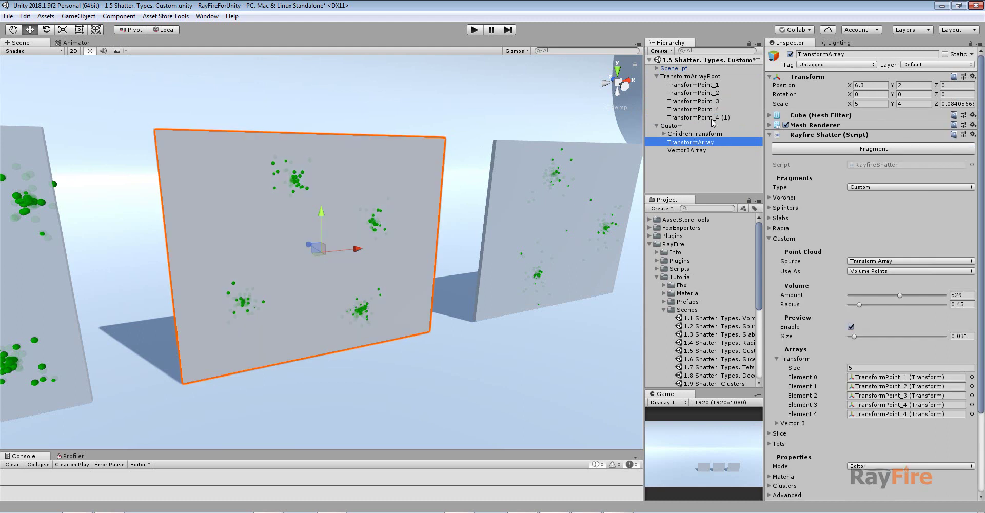
left_click_drag(713, 118, 873, 418)
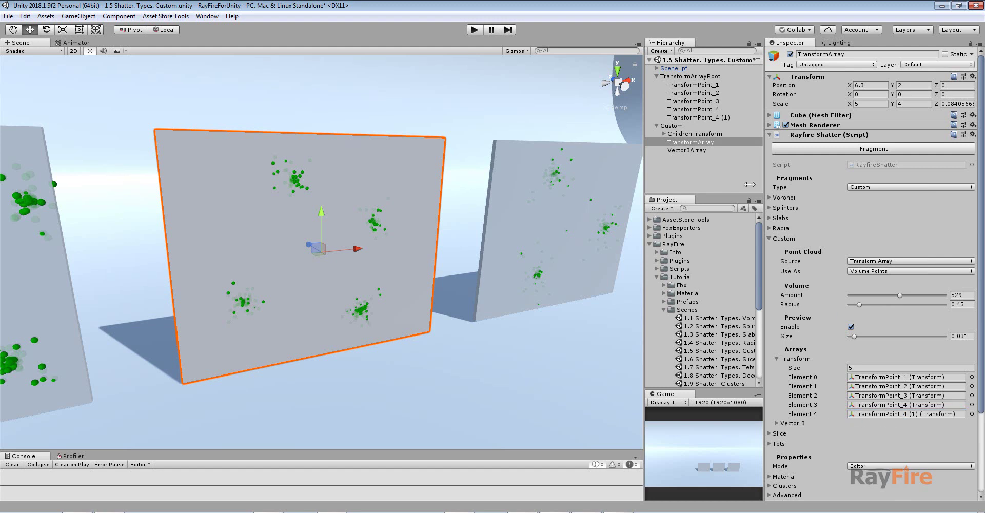
Move TransformPoint_4 (1) to the wall's centre, then reselect the TransformArray wall.
left_click(707, 118)
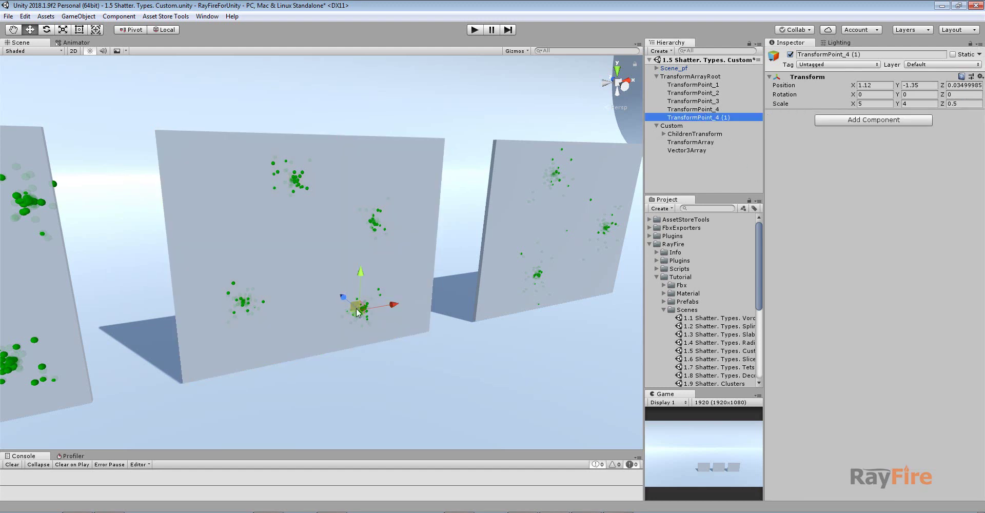
left_click_drag(352, 301, 302, 225)
key("f")
left_click_drag(323, 254, 288, 271, "alt")
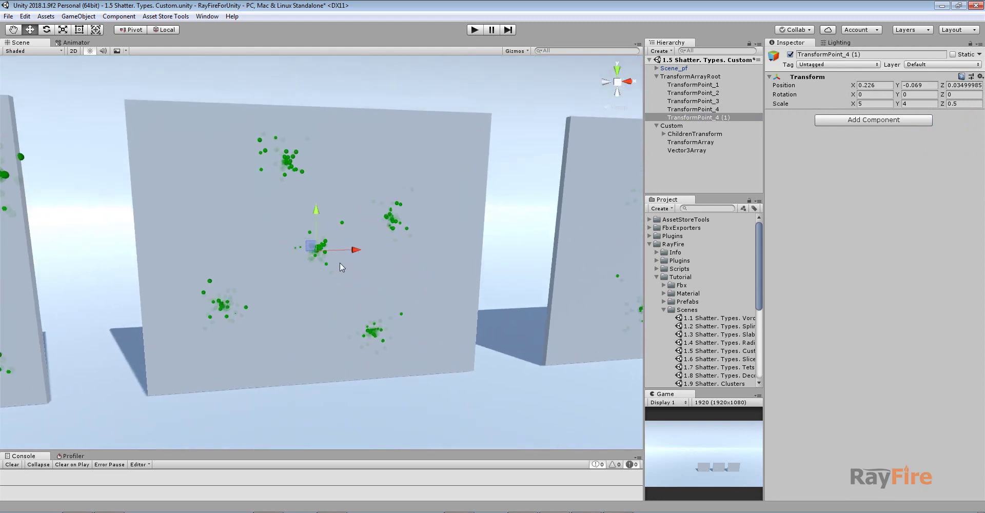
left_click(688, 142)
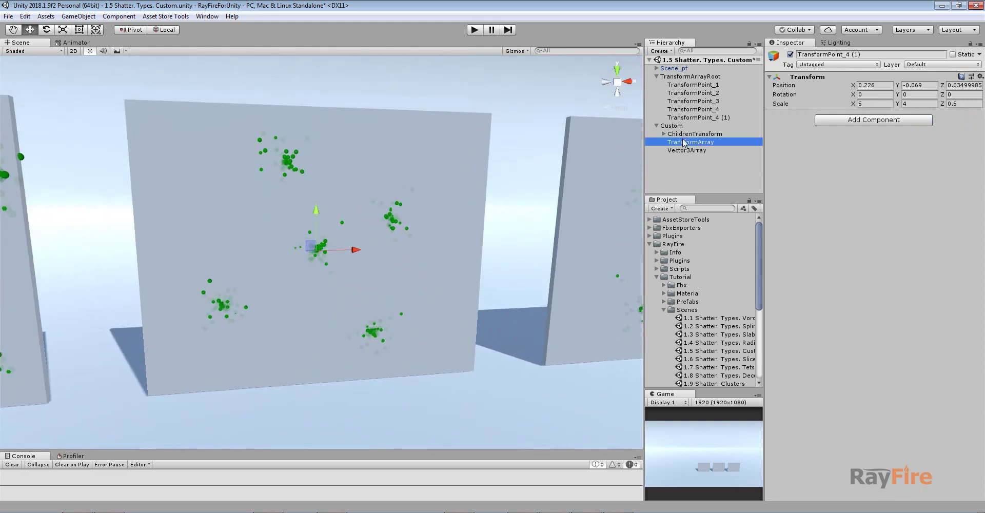
left_click(875, 149)
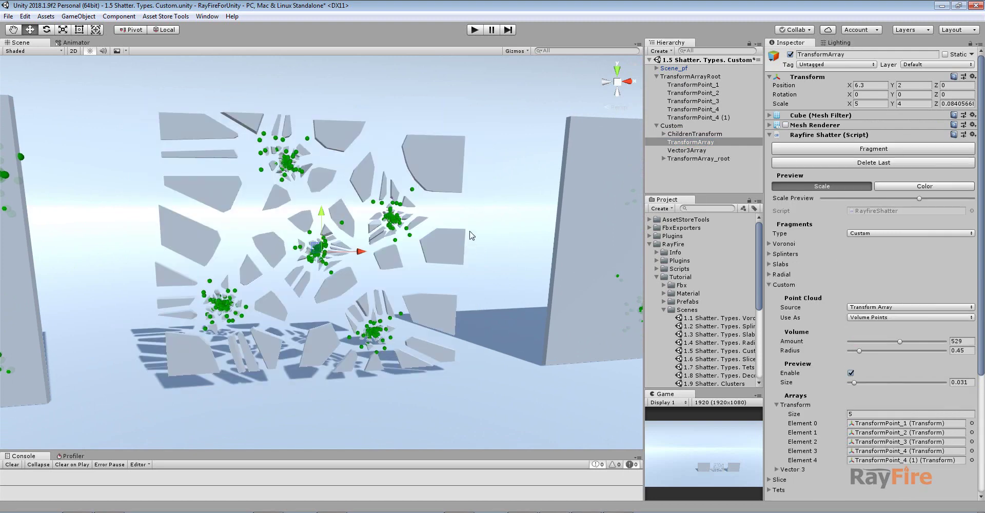
left_click_drag(852, 200, 833, 199)
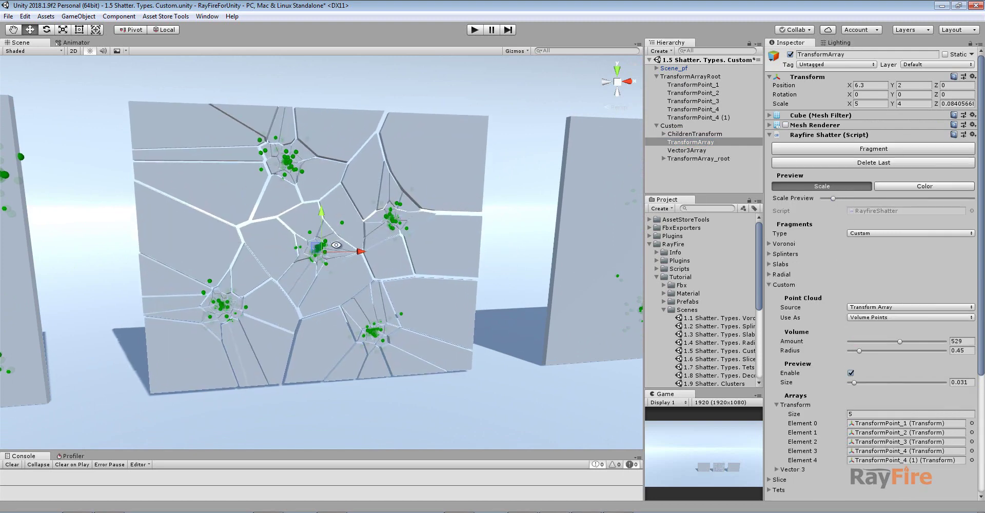
left_click_drag(340, 246, 313, 241, "alt")
left_click(833, 162)
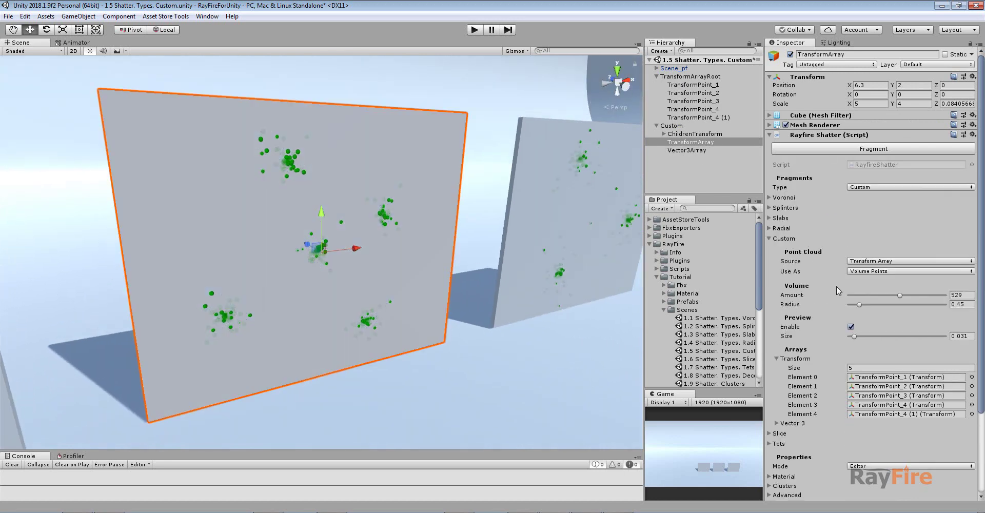
left_click(790, 360)
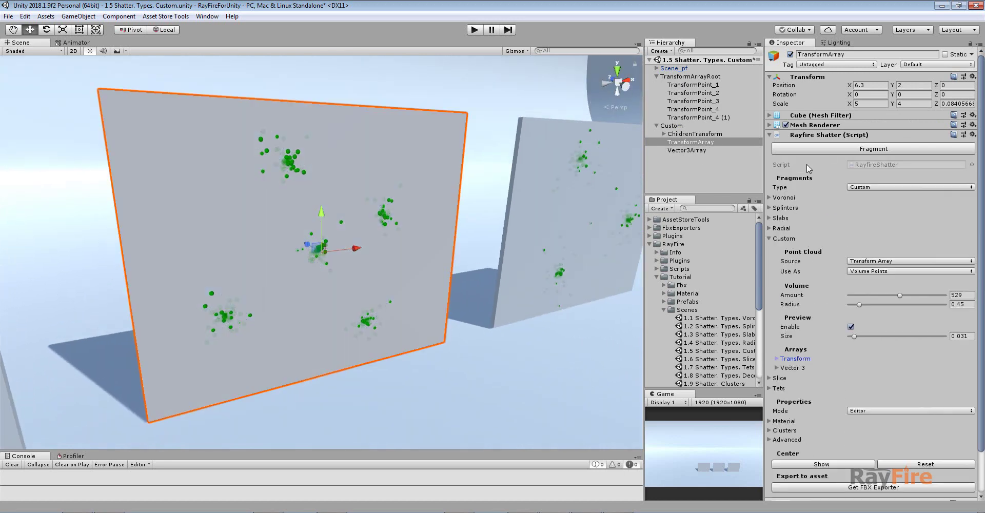
left_click(880, 264)
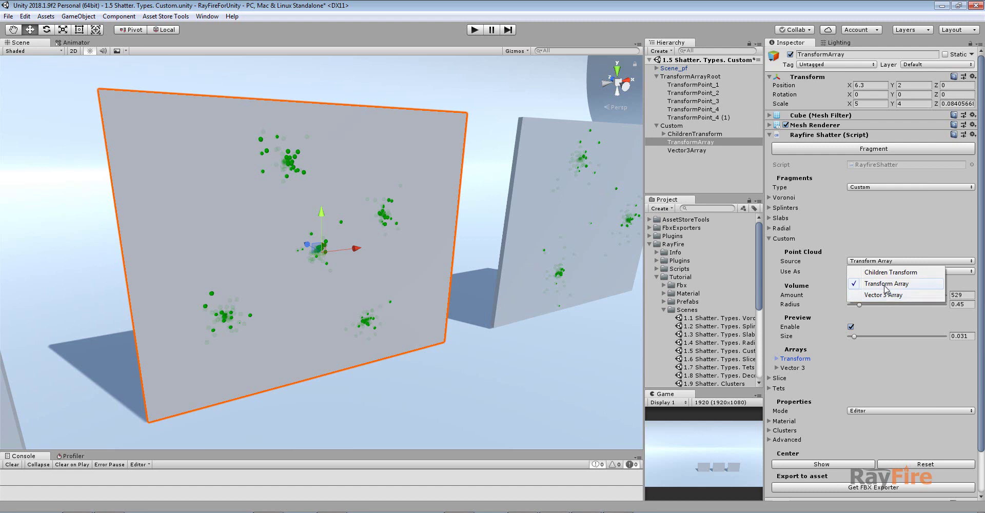
left_click(888, 283)
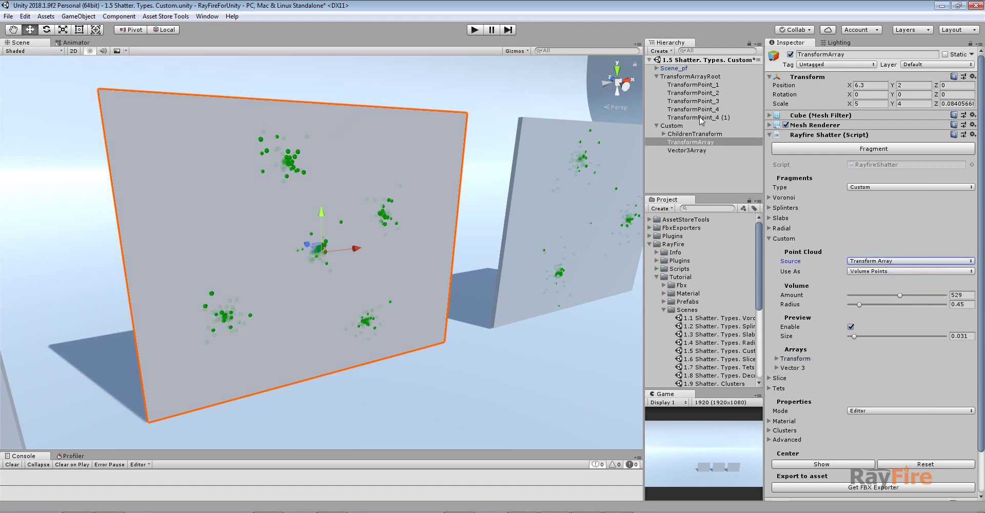
left_click(808, 361)
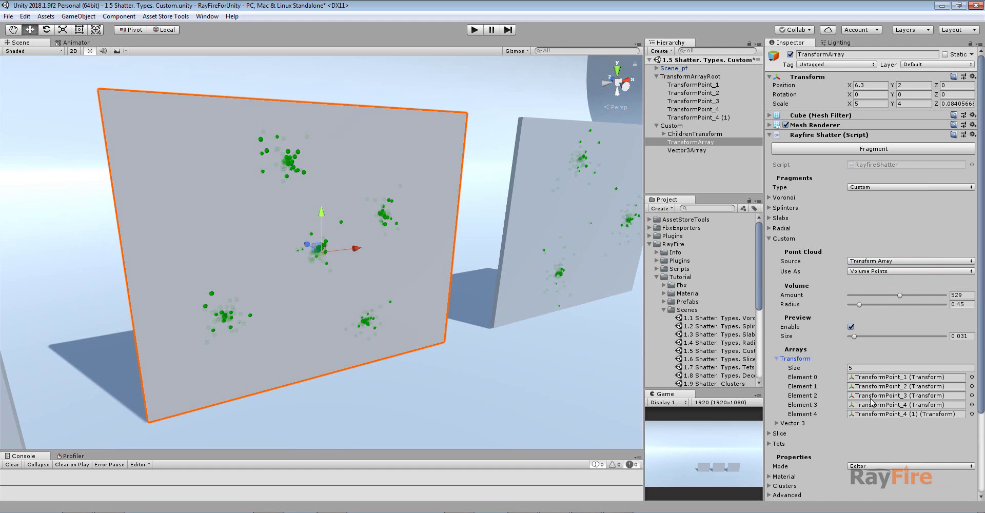
Select the Vector3Array wall, confirm the Vector 3 Array source, and expand its points.
left_click(675, 150)
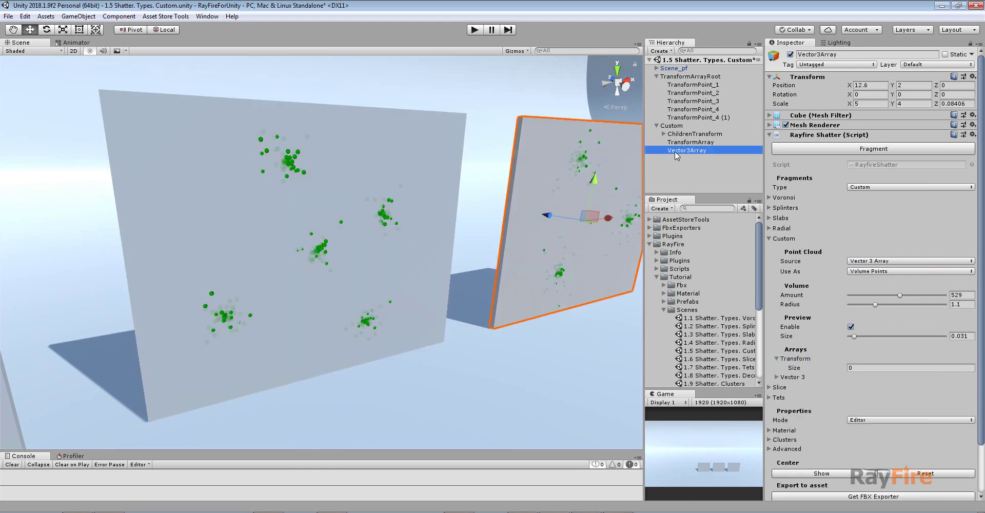
left_click(871, 261)
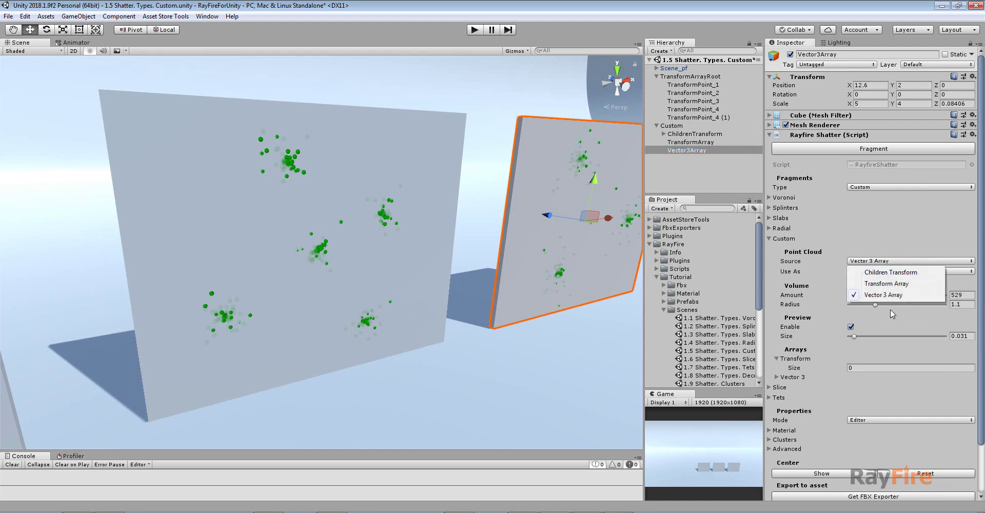
left_click(790, 378)
middle_click_drag(565, 234, 497, 248)
left_click_drag(496, 248, 410, 287, "alt")
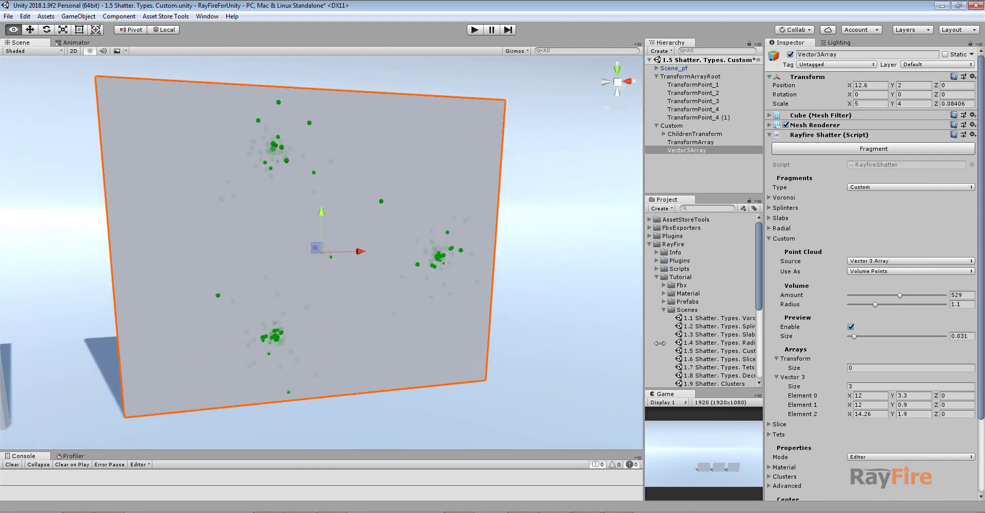
Set Element 0's X to 11.96 and start editing the Vector 3 Size.
left_click(865, 397)
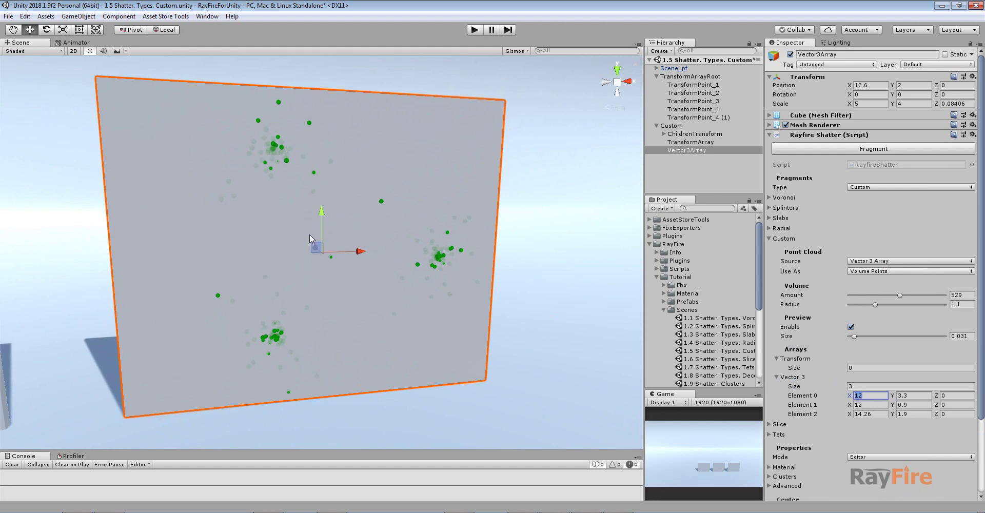
left_click_drag(846, 399, 845, 399)
left_click(857, 386)
Grow the Vector 3 list to 4, set Element 3's X to 10.7, and recheck the source.
type("4")
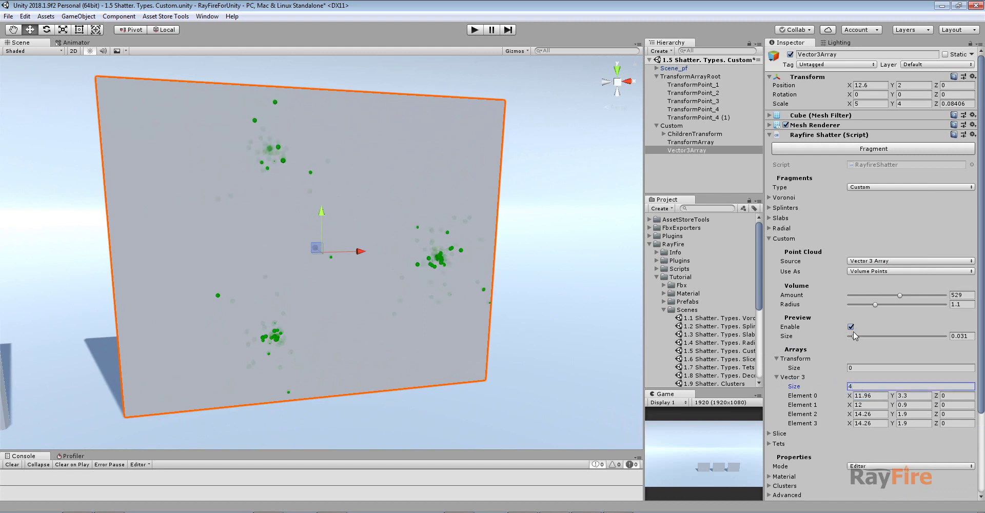
left_click_drag(850, 424, 830, 428)
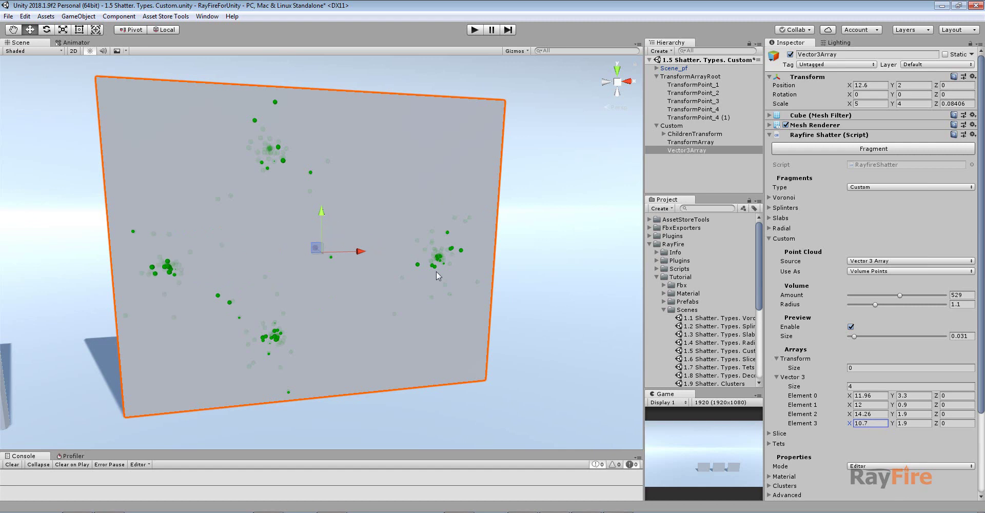
left_click(870, 395)
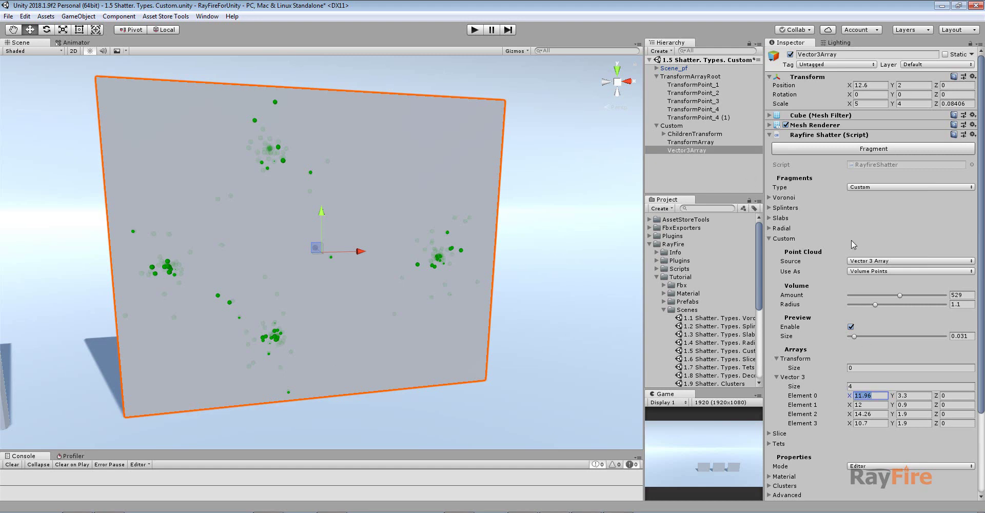
left_click_drag(877, 397, 855, 396)
left_click(871, 262)
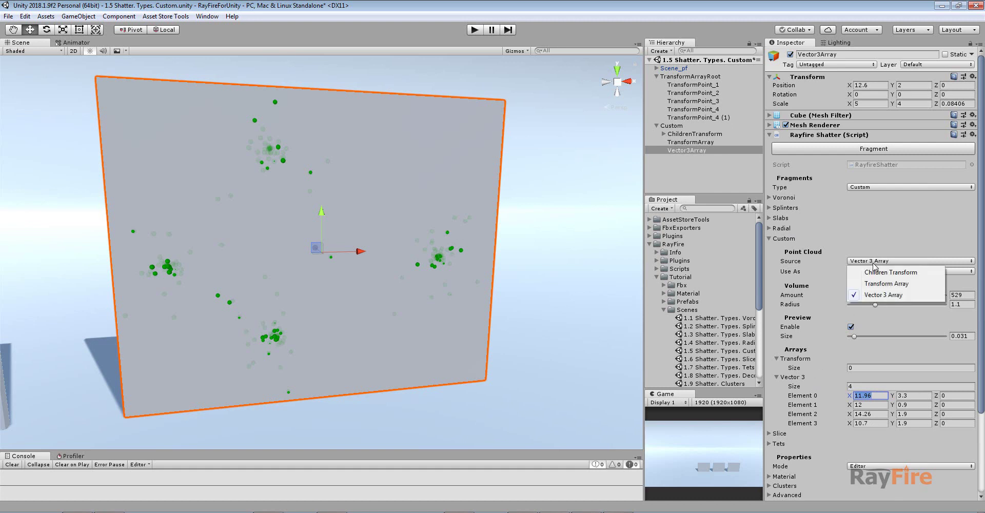
left_click(840, 7)
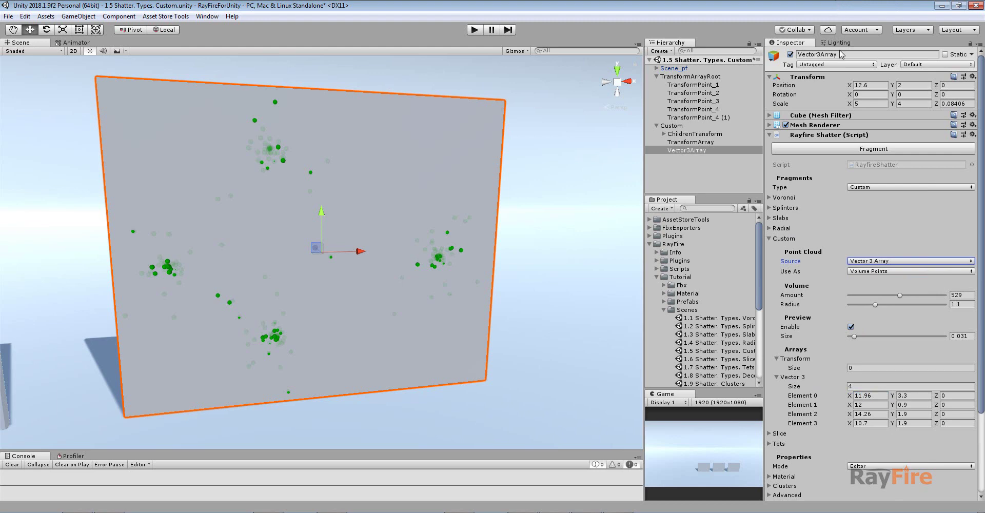
left_click(831, 148)
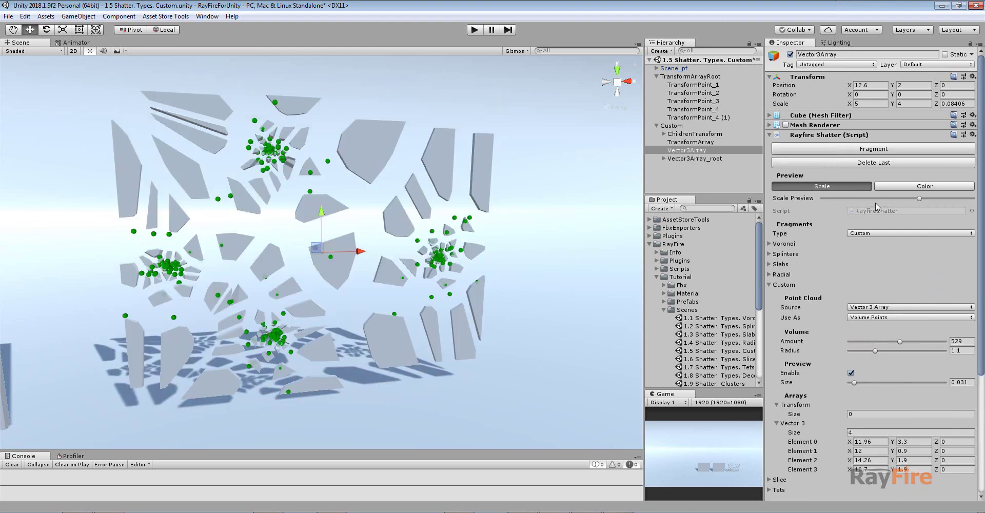
left_click_drag(919, 199, 841, 202)
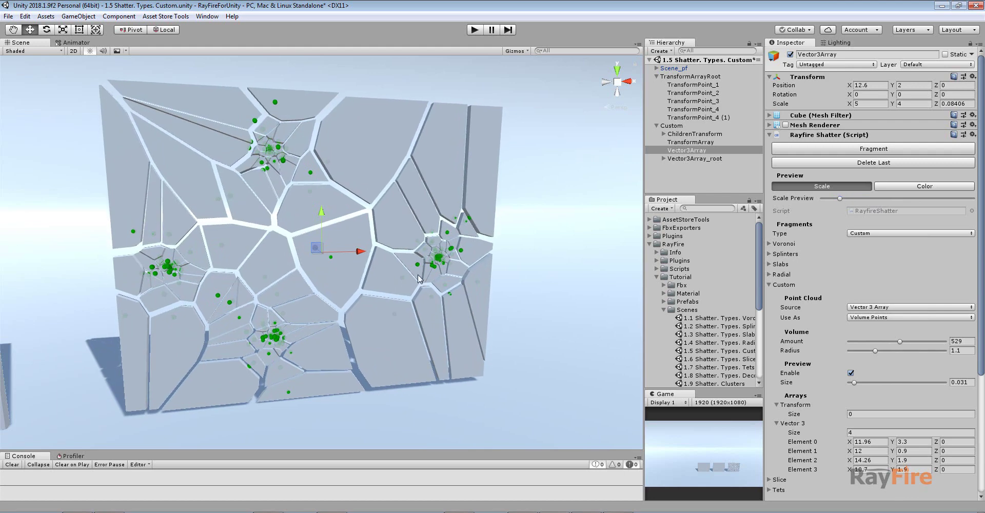
left_click(817, 163)
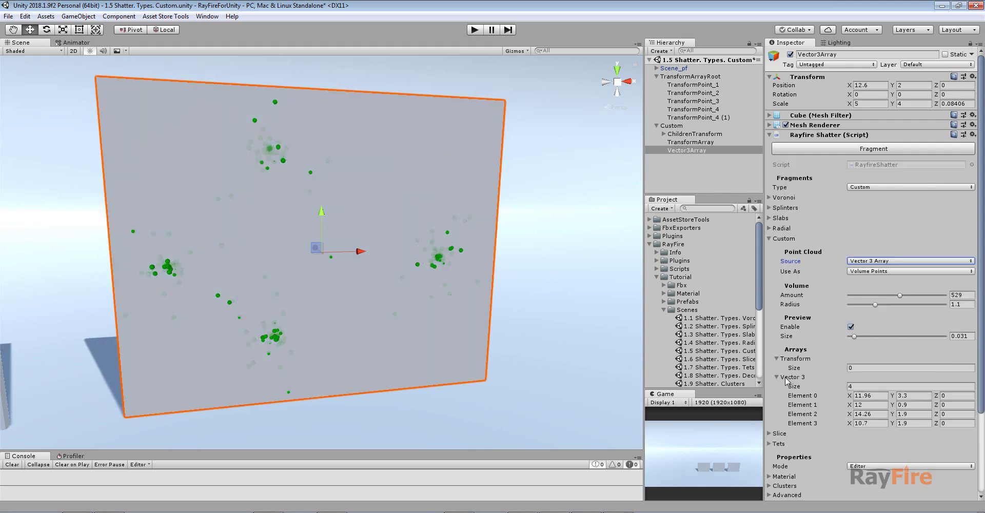
left_click(781, 378)
left_click(796, 358)
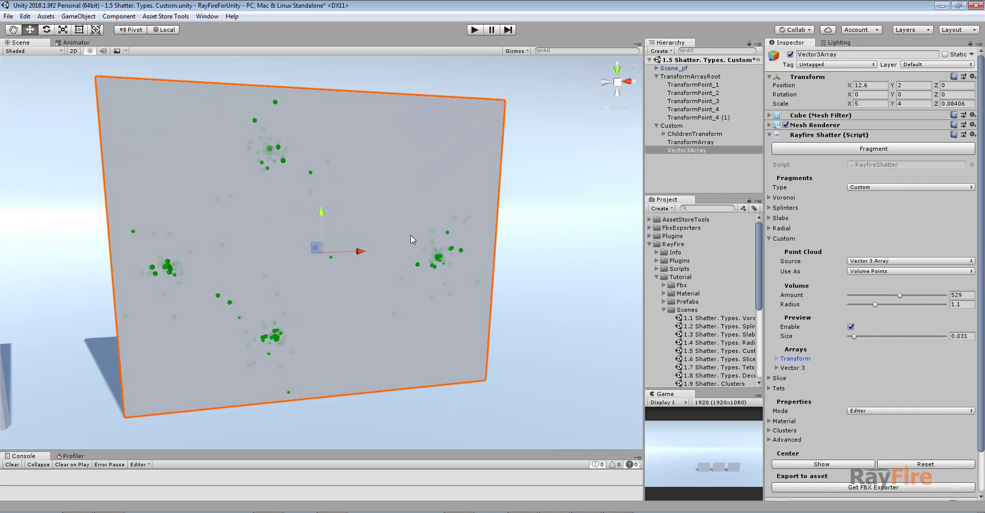
left_click_drag(411, 238, 516, 242, "alt")
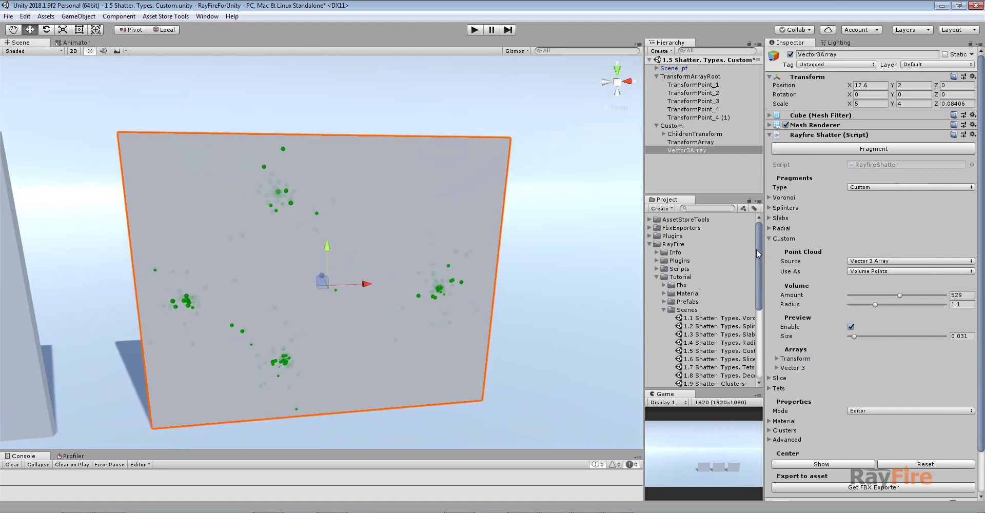
scroll(339, 205, "down", 3)
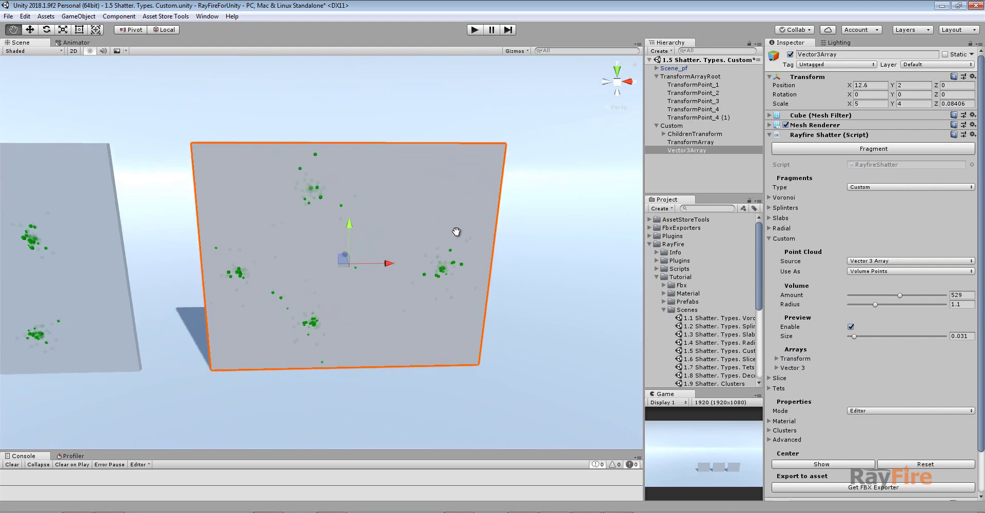